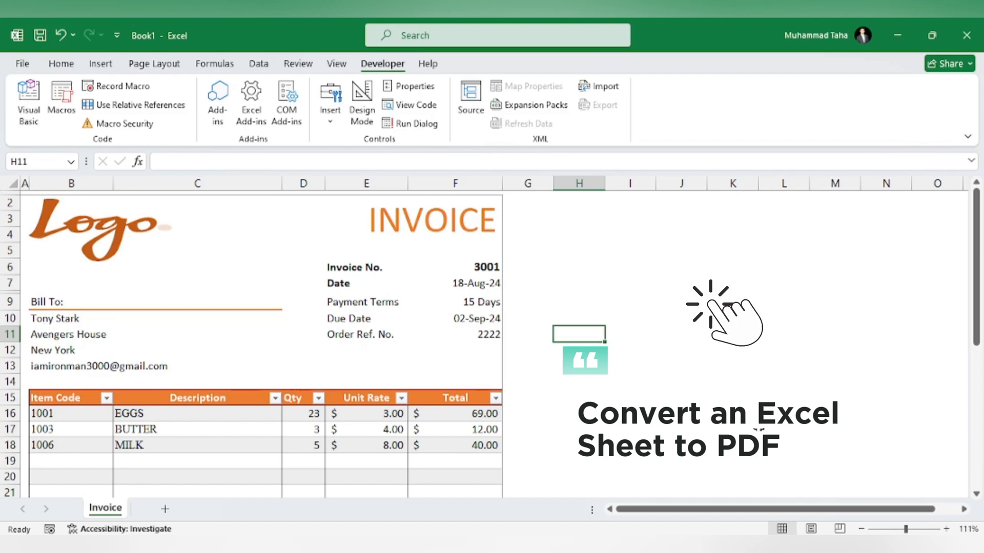
Step: Add a new module in the VBA editor and paste in the SaveAsPDF macro
key(Left)
key(Up)
key(Up)
key(Up)
key(Up)
key(Right)
key(Right)
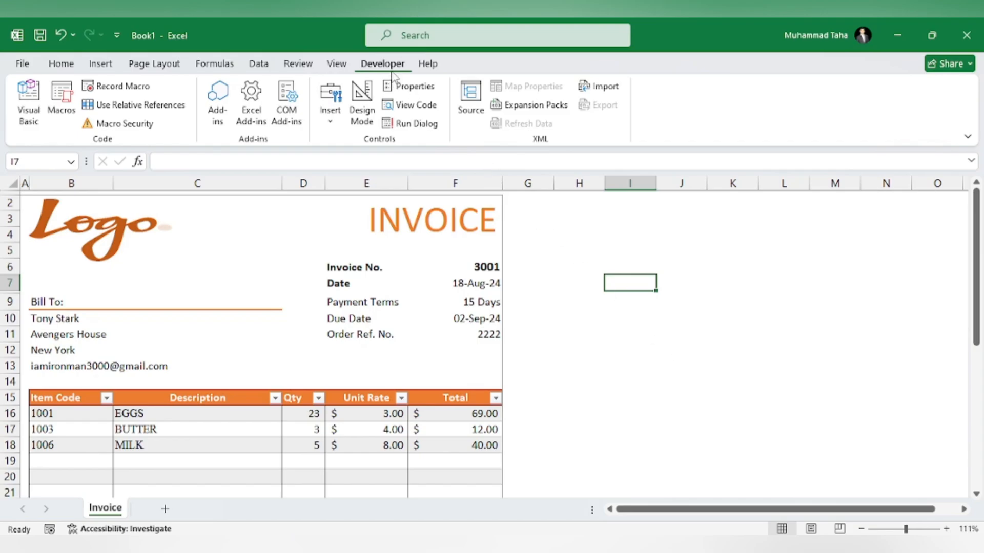
click(29, 102)
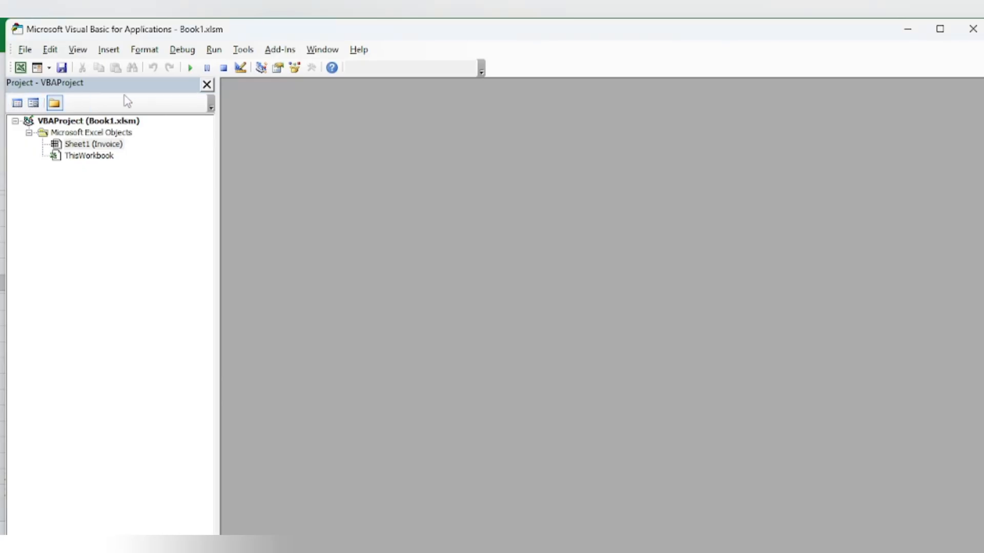
click(108, 50)
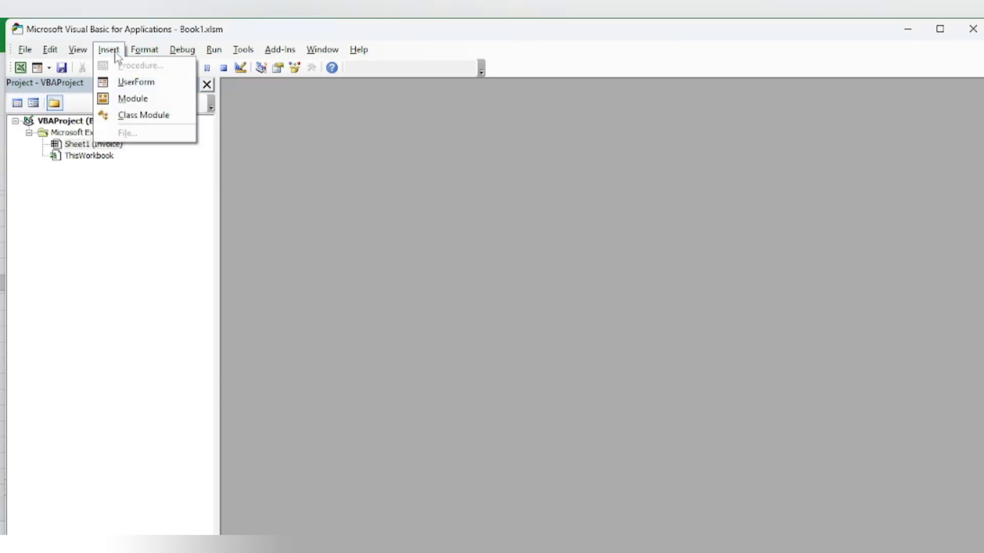
click(133, 99)
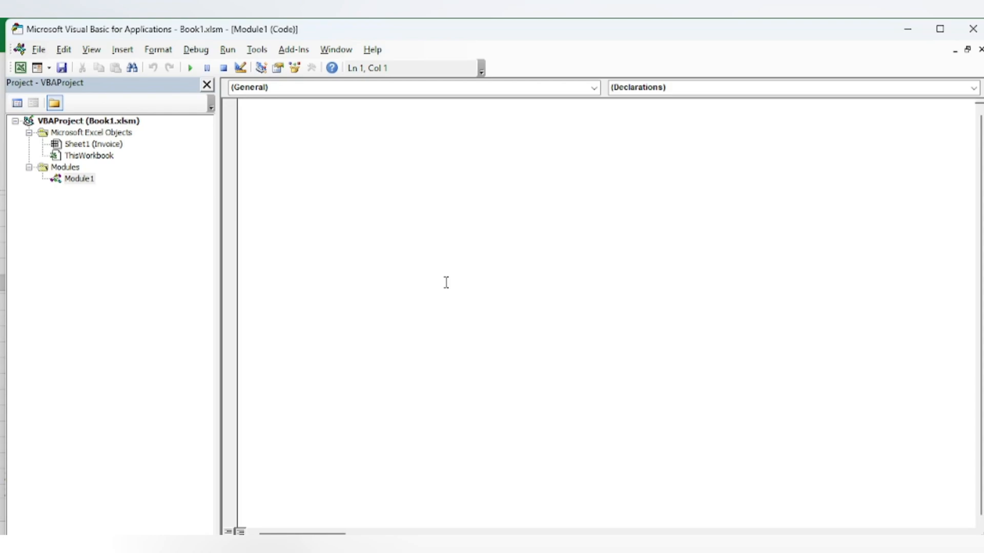
text(Sub SaveAsPDF()     Dim invoiceNo As String     Dim customerName As String     Dim fname As String     Dim filePath As Variant      ' Get invoice number and customer name from specific cells     invoiceNo = Range("H10").Value     customerName = Range("C10").Value      ' Construct file name     fname = invoiceNo & " - " & customerName      ' Prompt the user to select the save location and filename     filePath = Application.GetSaveAsFilename(InitialFileName:=fname, _                                              FileFilter:="PDF Files (*.pdf), *.pdf", _                                              Title:="Save As PDF")      ' Check if the user canceled the dialog     If filePath = False Then         MsgBox "Operation canceled.", vbExclamation         Exit Sub     End If      ' Export the PO Template sheet as PDF     ActiveSheet.ExportAsFixedFormat Type:=xlTypePDF, _                                     Filename:=filePath, _                                     IgnorePrintAreas:=False      ' Display confirmation message     MsgBox "PDF file saved successfully.", vbInformation End Sub)
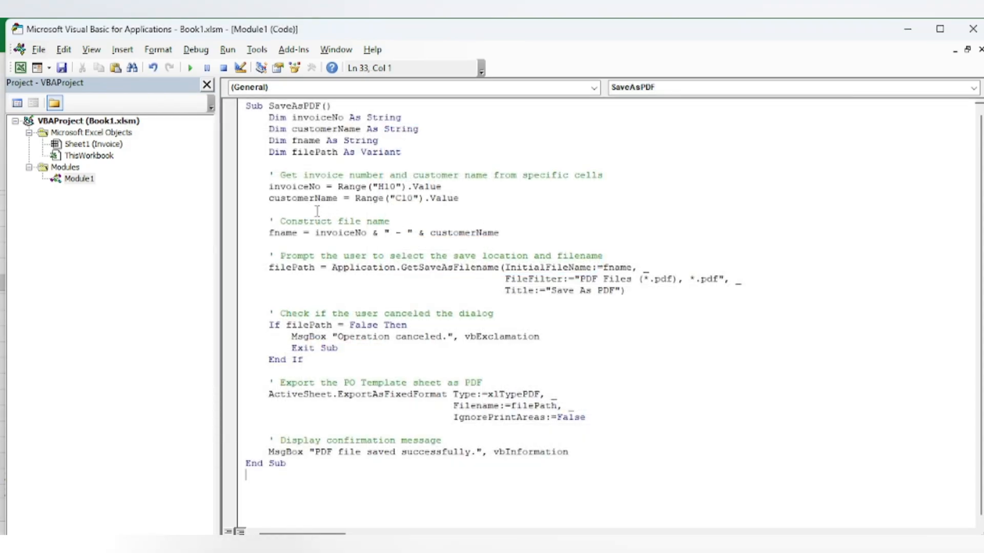
Step: Point the macro's invoice number to F6 and customer name to B10, checking each cell on the sheet
drag(269, 187, 322, 187)
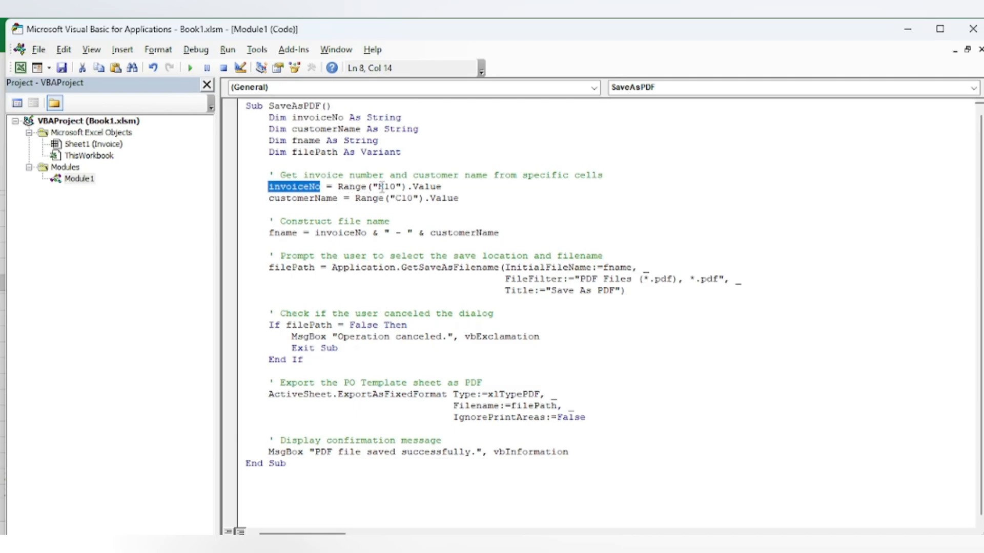
drag(377, 187, 403, 187)
click(403, 188)
key(alt+Tab)
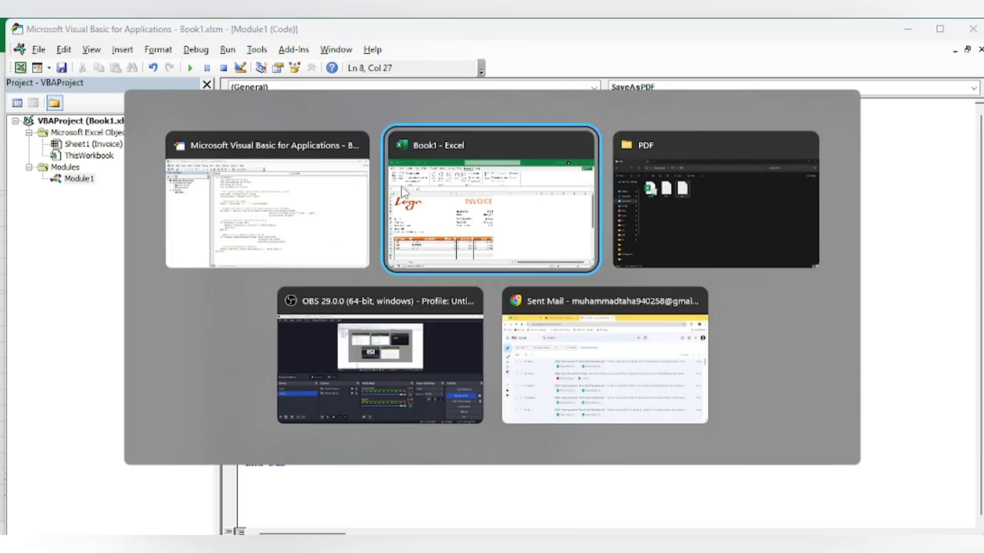
key(Left)
key(Left)
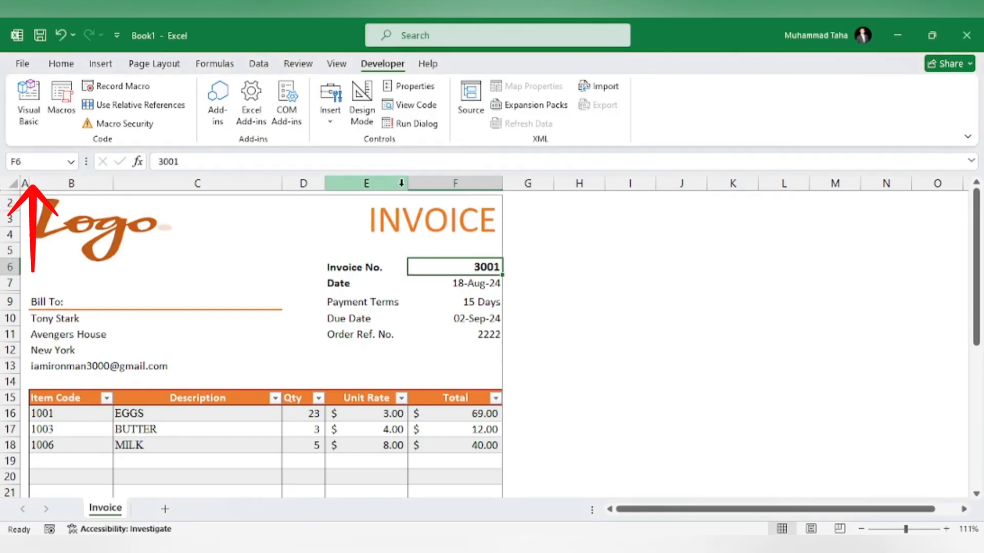
key(alt+Tab)
text(F)
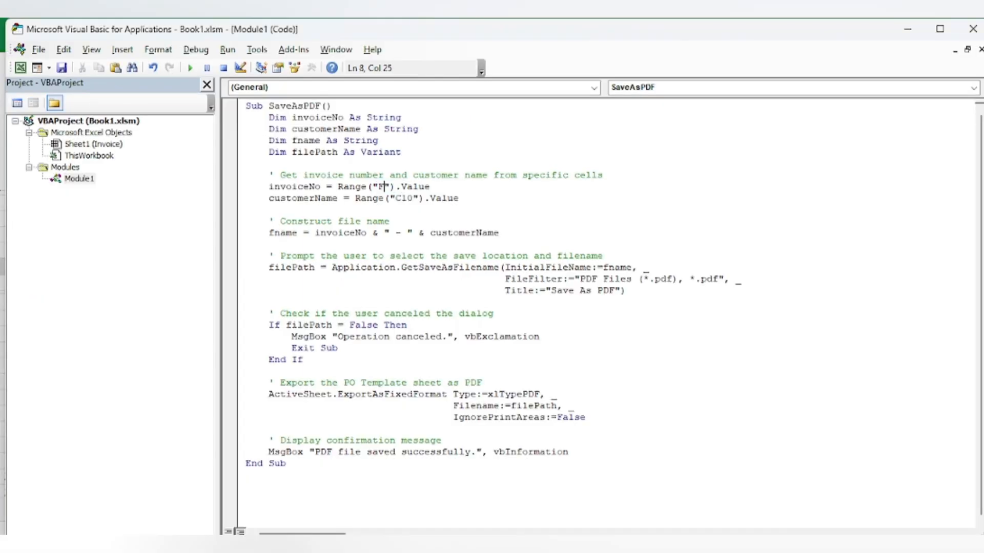
text(6)
drag(394, 198, 399, 197)
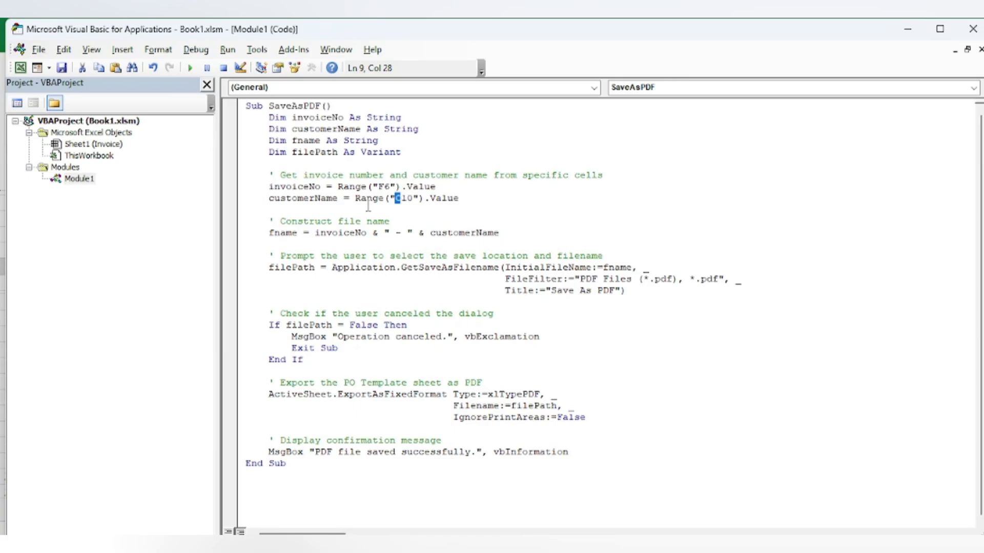
key(alt+Tab)
click(85, 322)
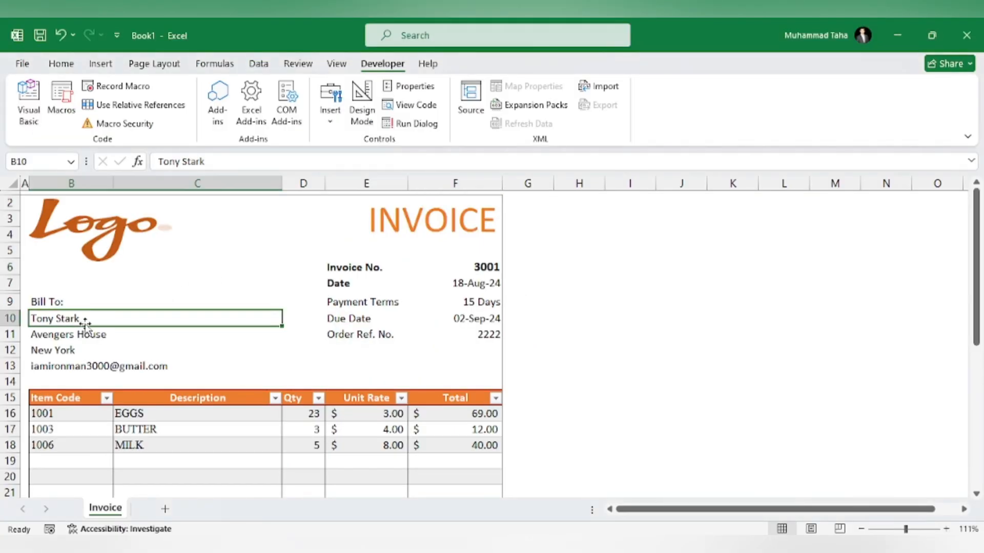
key(alt+Tab)
text(B1)
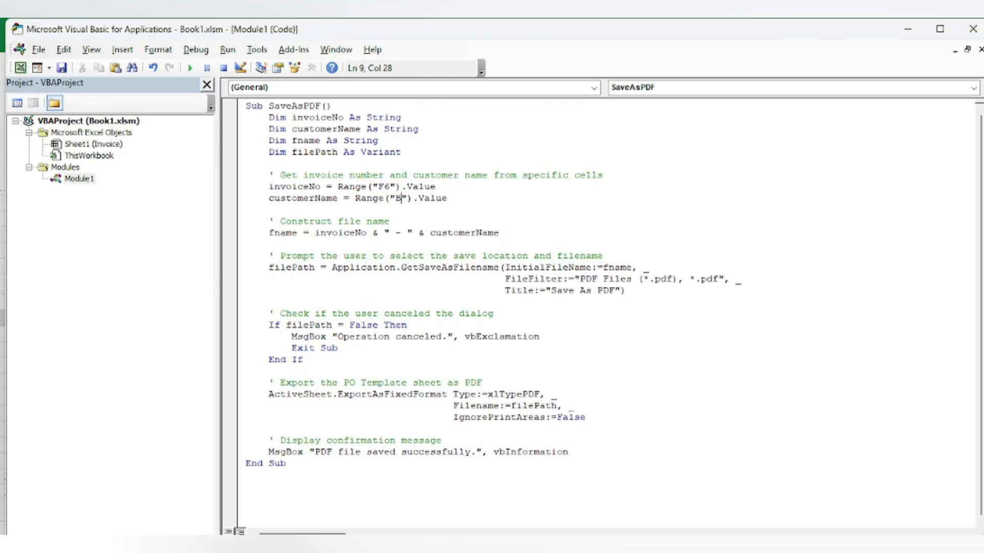
text(0)
Step: Review the file-name formula in the code and return to the invoice sheet
drag(316, 234, 503, 233)
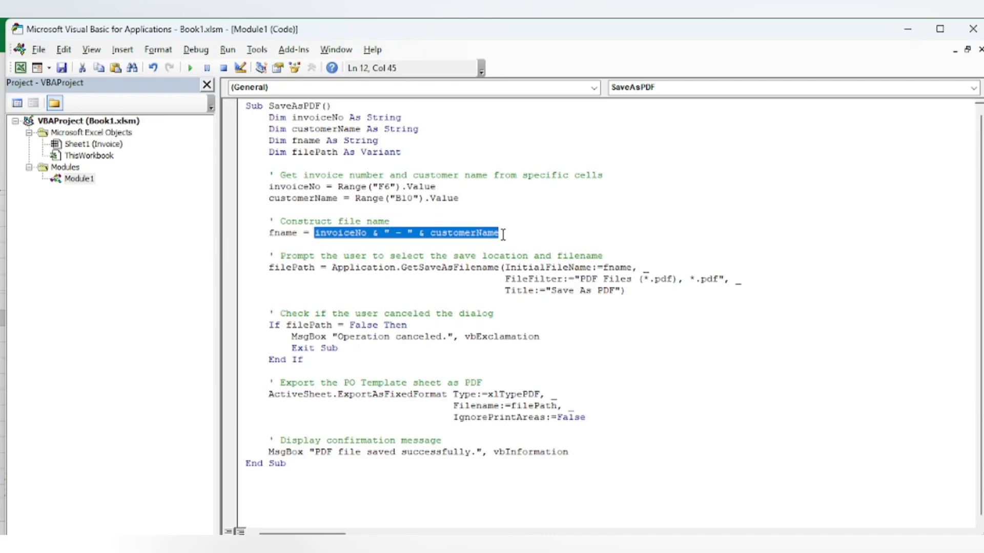
click(376, 244)
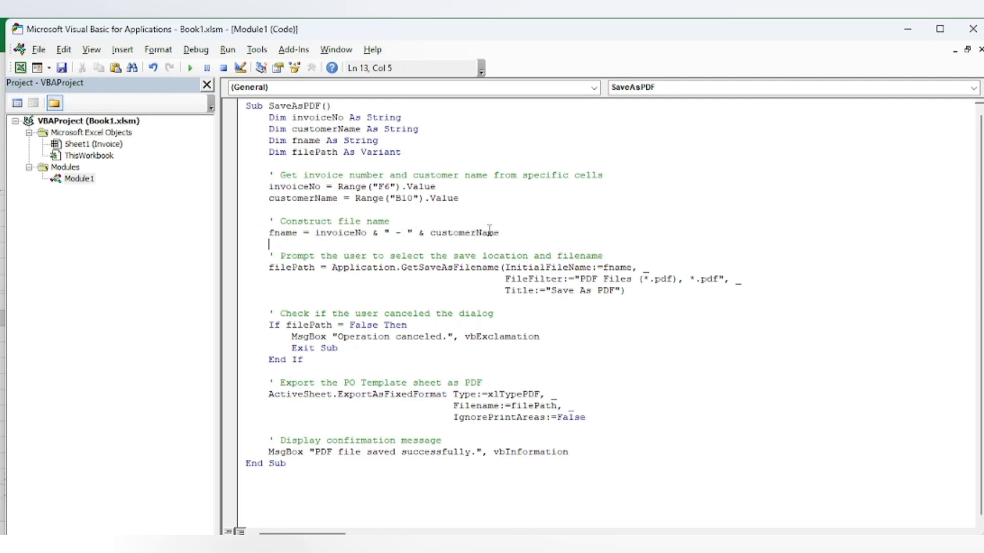
key(alt+F11)
key(Right)
key(Right)
key(Right)
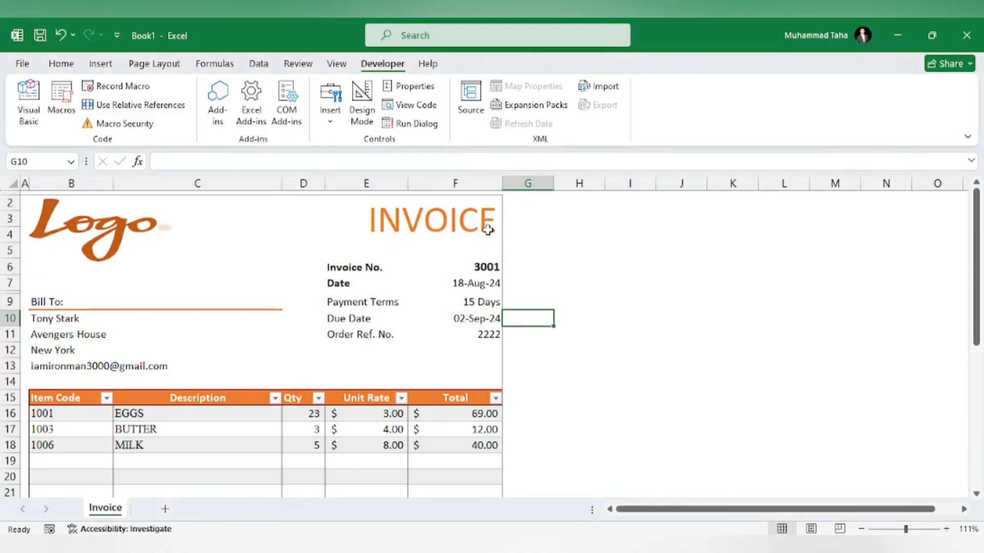
key(Right)
text(3001)
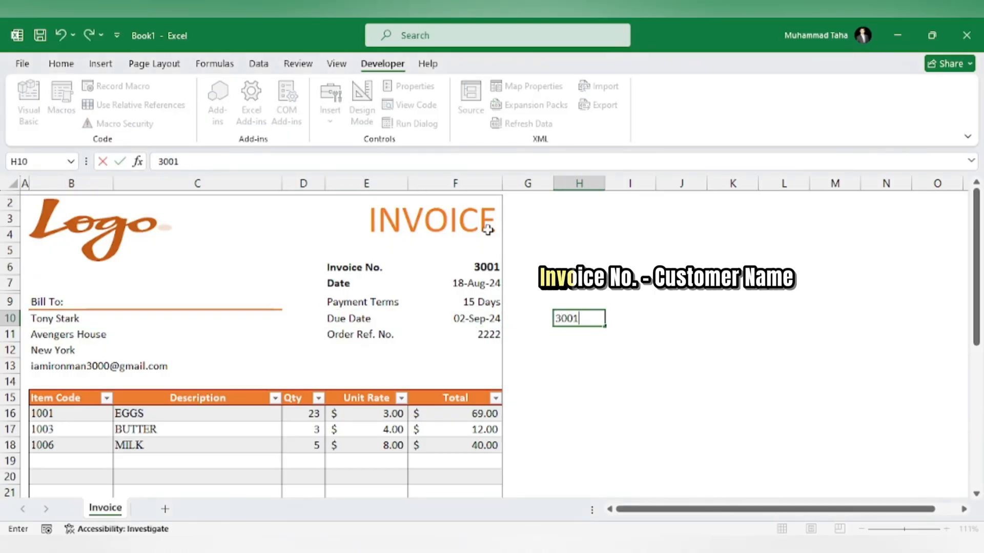
text( - T)
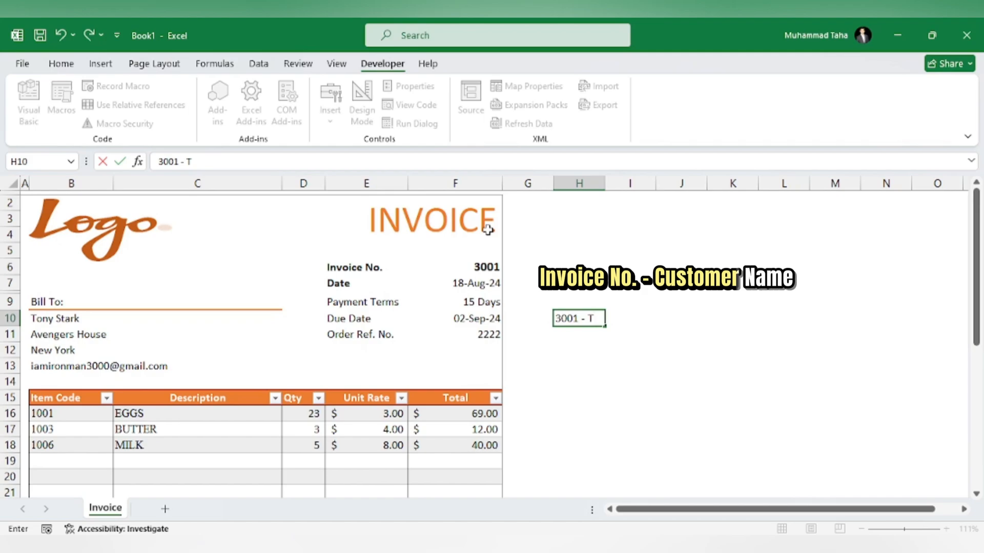
text(ony Sta)
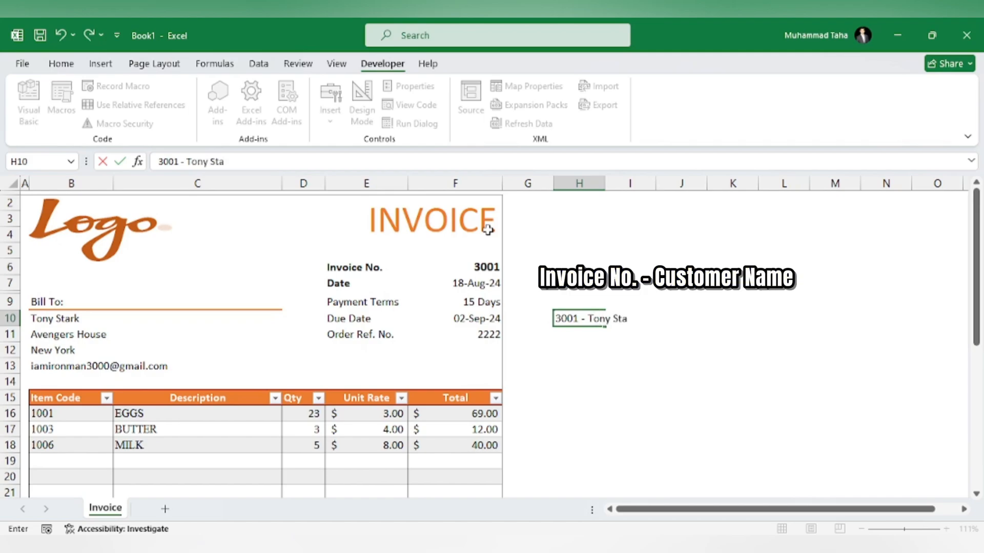
text(rt)
key(BackSpace)
text(k)
key(Return)
key(Up)
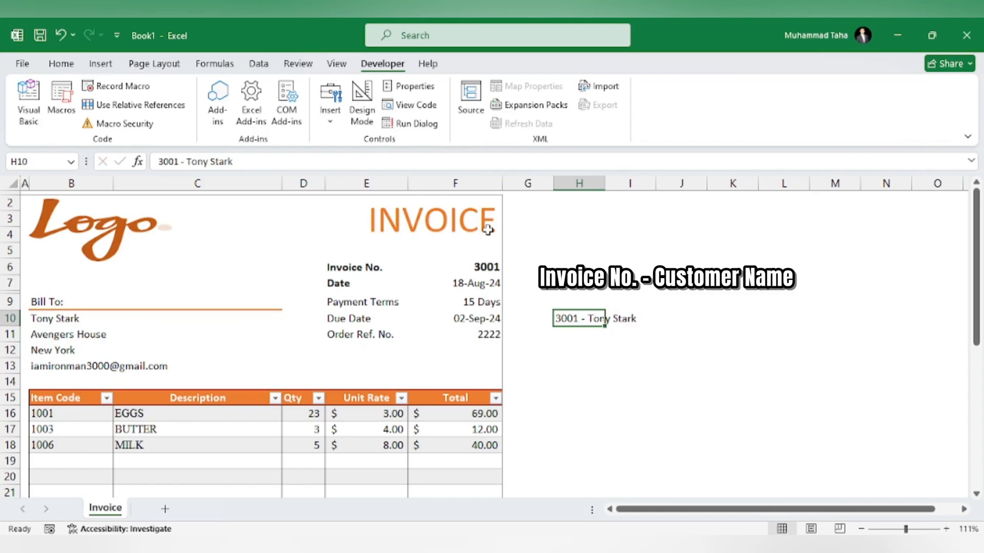
key(Delete)
key(alt+Tab)
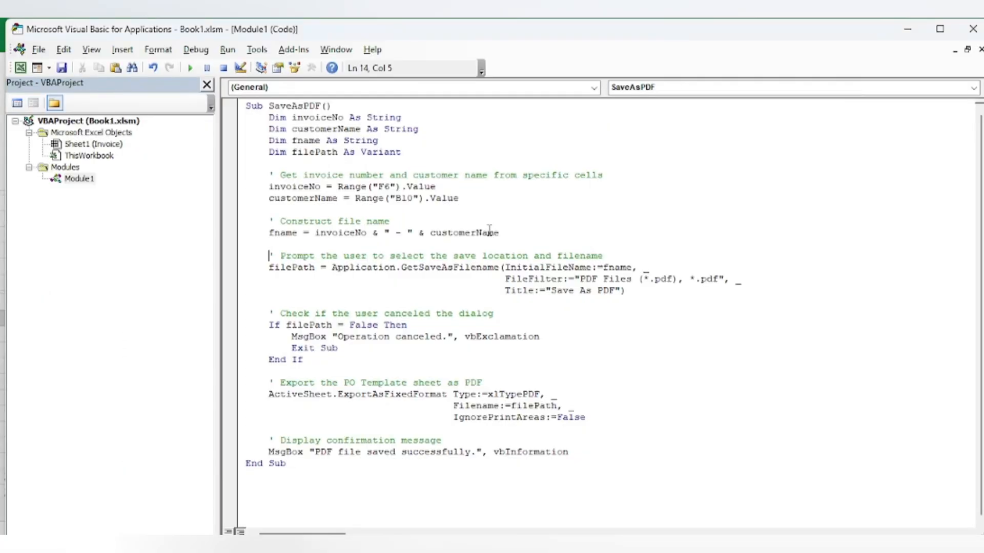
key(Down)
Step: Draw a form button beside the invoice and assign it the SaveAsPDF macro
key(alt+Tab)
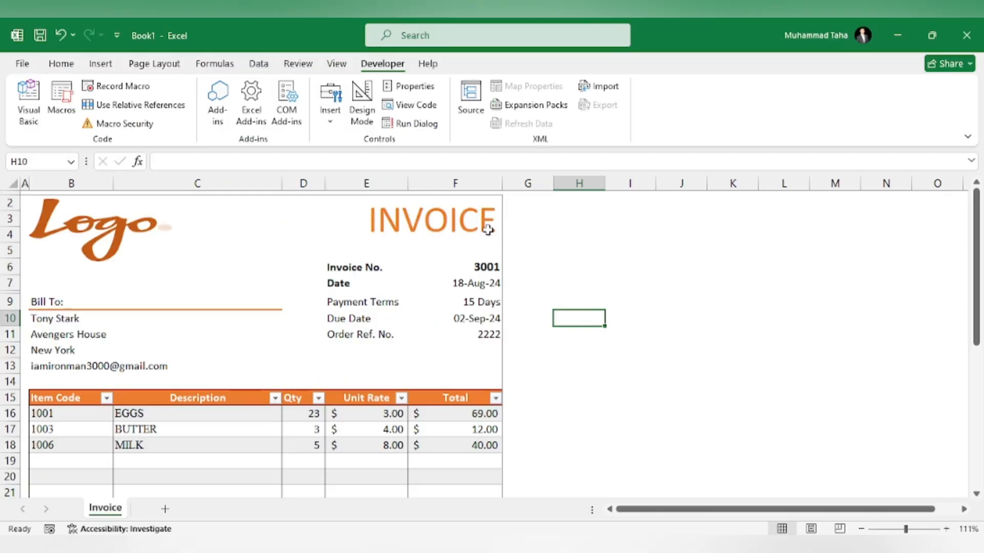
click(331, 112)
click(323, 160)
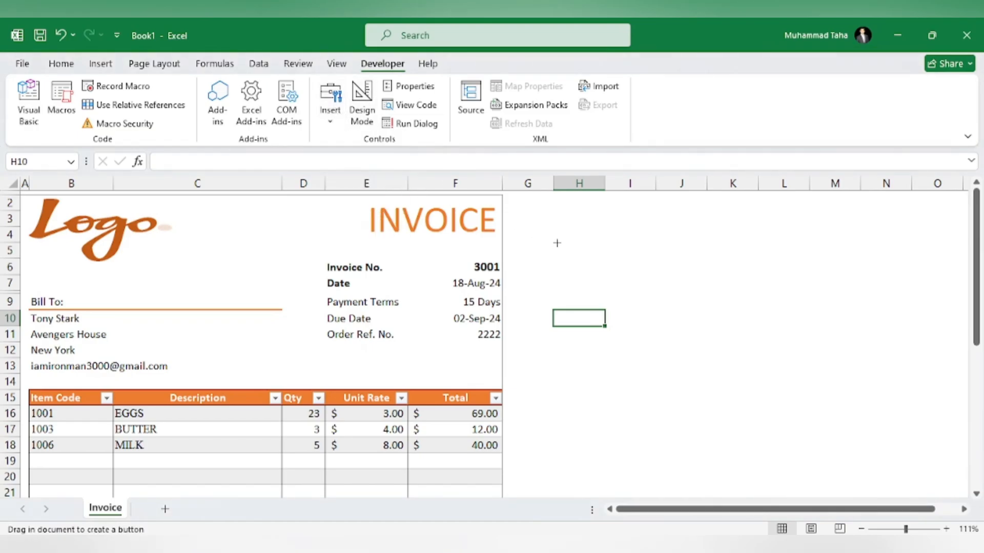
drag(557, 243, 735, 326)
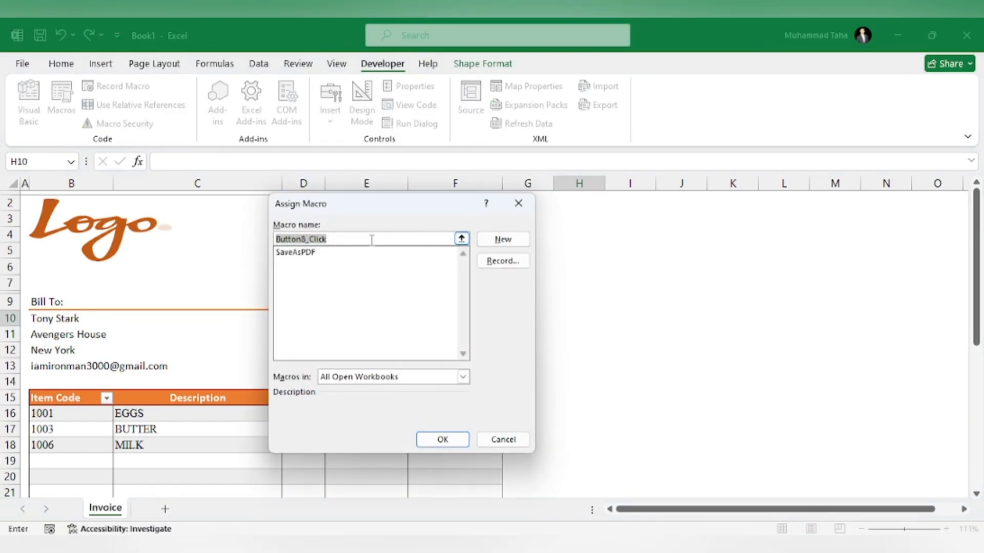
double_click(307, 254)
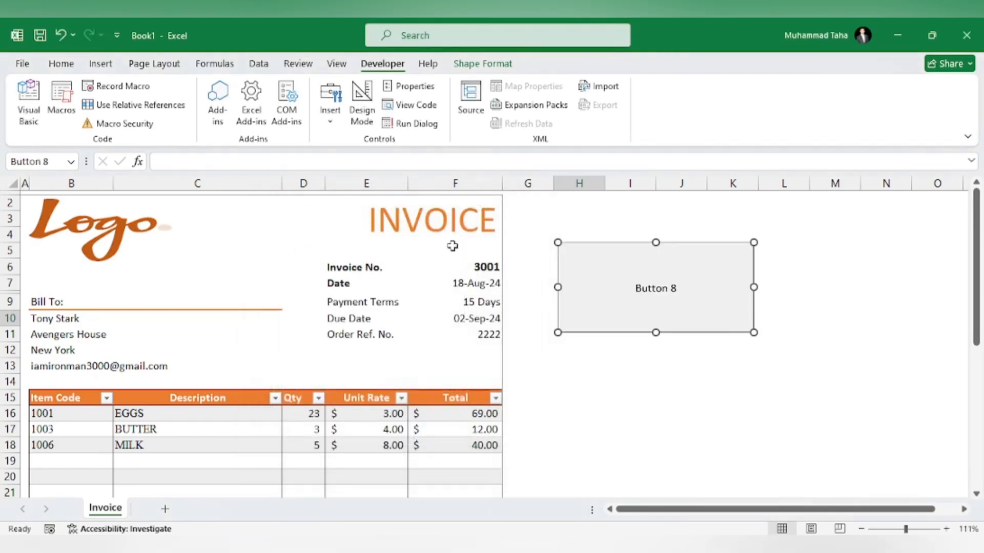
Step: Relabel the new button from Button 8 to 'Save as PDF'
right_click(661, 318)
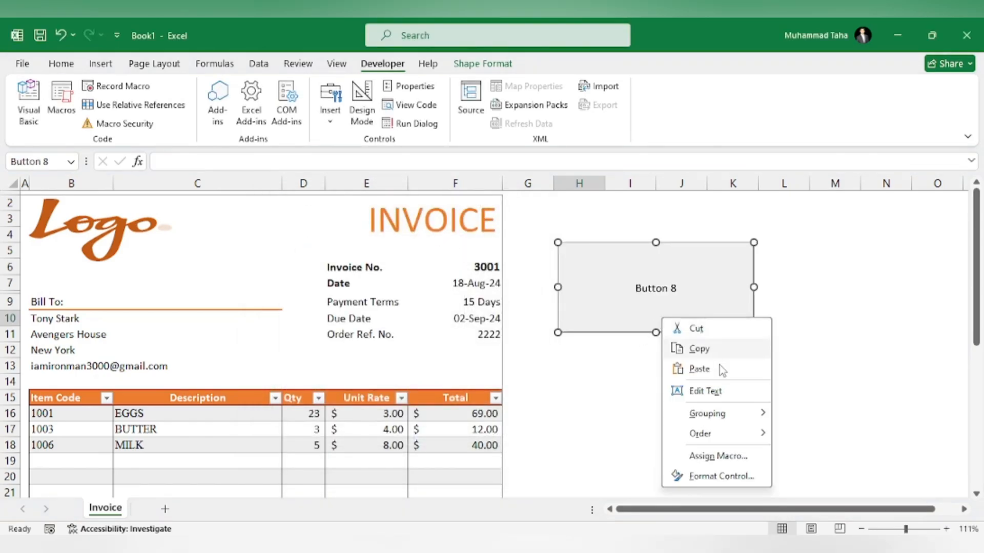
click(707, 387)
key(Delete)
key(Delete)
key(Delete)
text(Save as PDF)
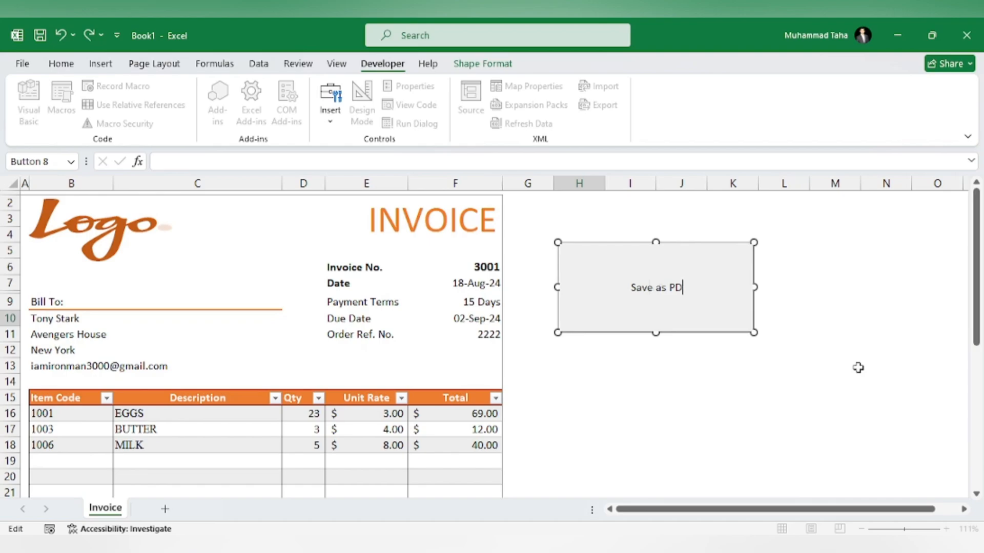
key(Escape)
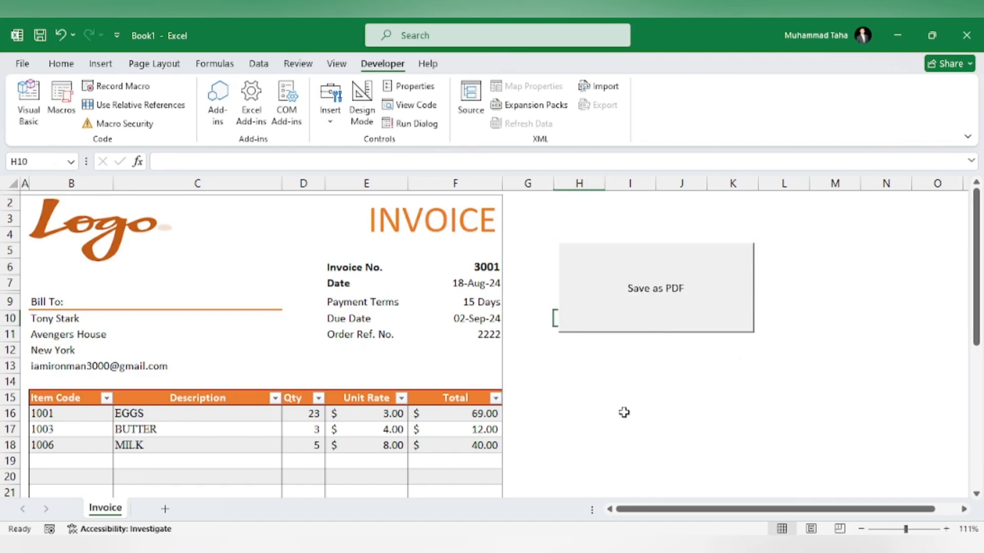
key(ctrl+p)
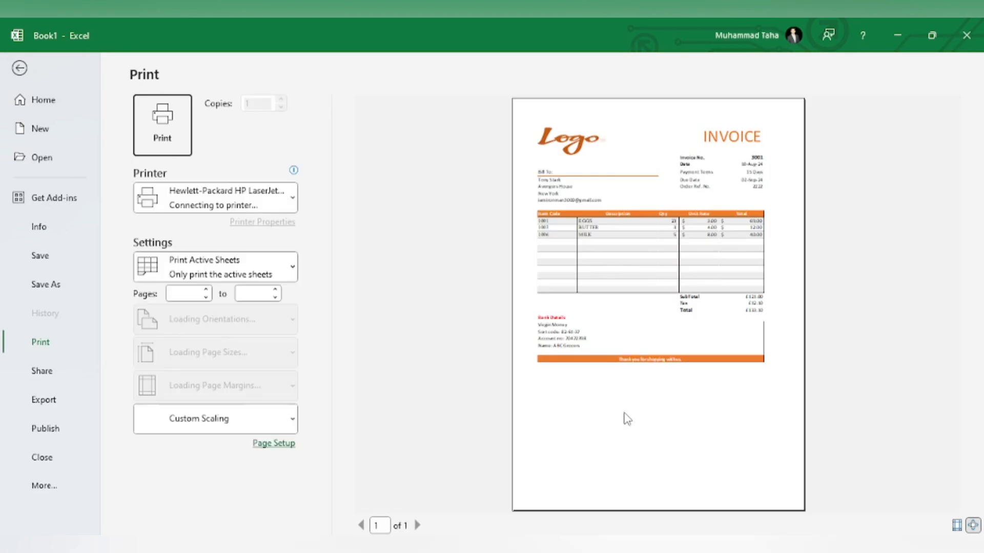
click(641, 296)
click(641, 296)
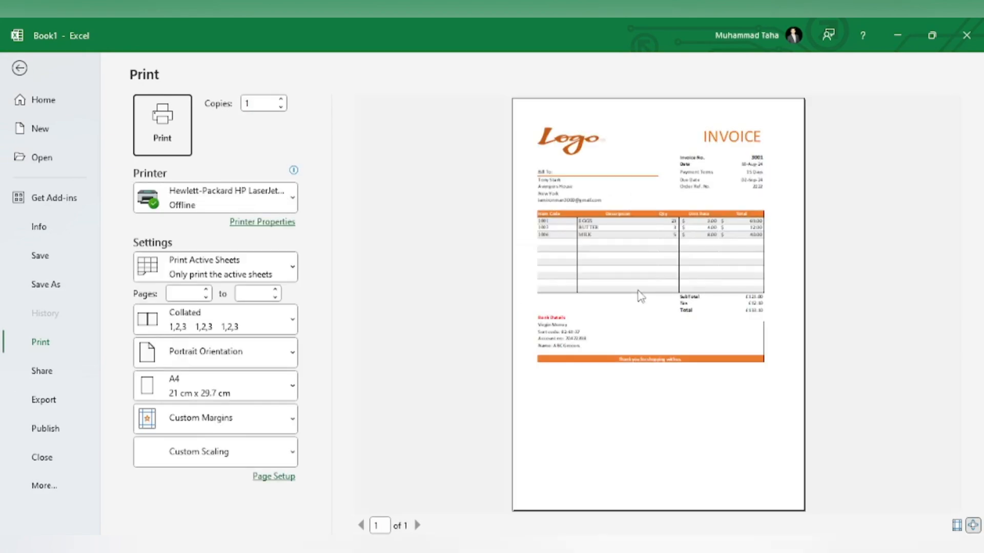
key(Escape)
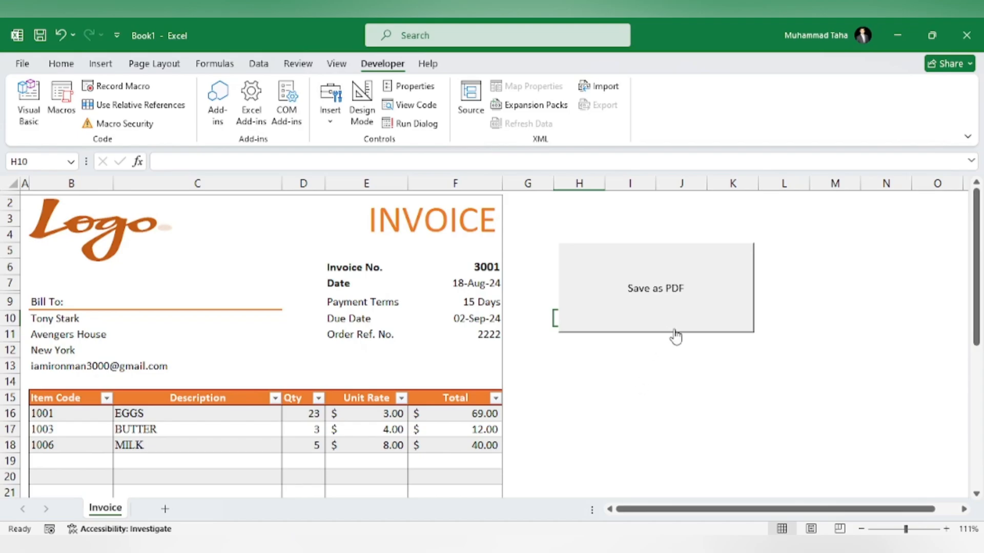
Step: Run the Save as PDF button and save with the suggested name '3001 - Tony Stark'
click(680, 311)
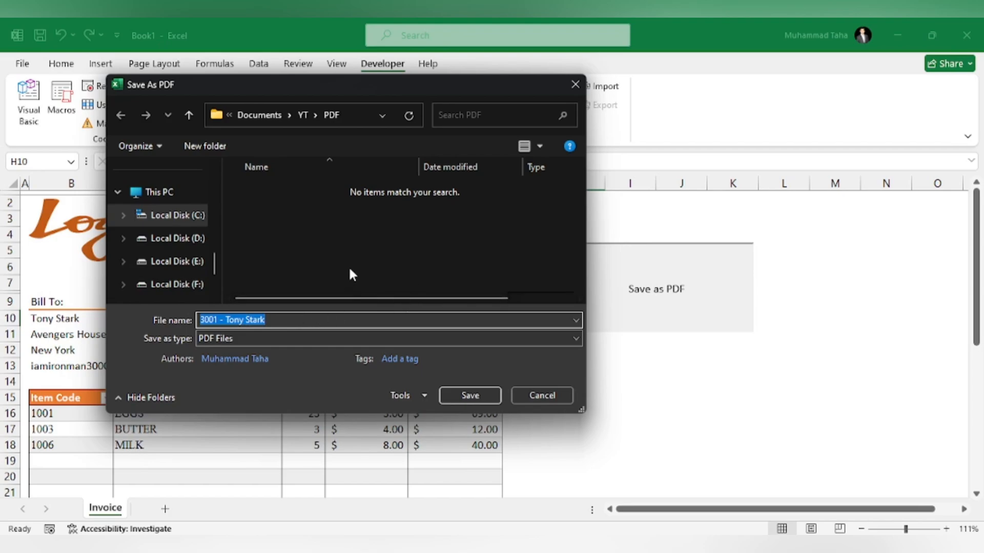
click(305, 323)
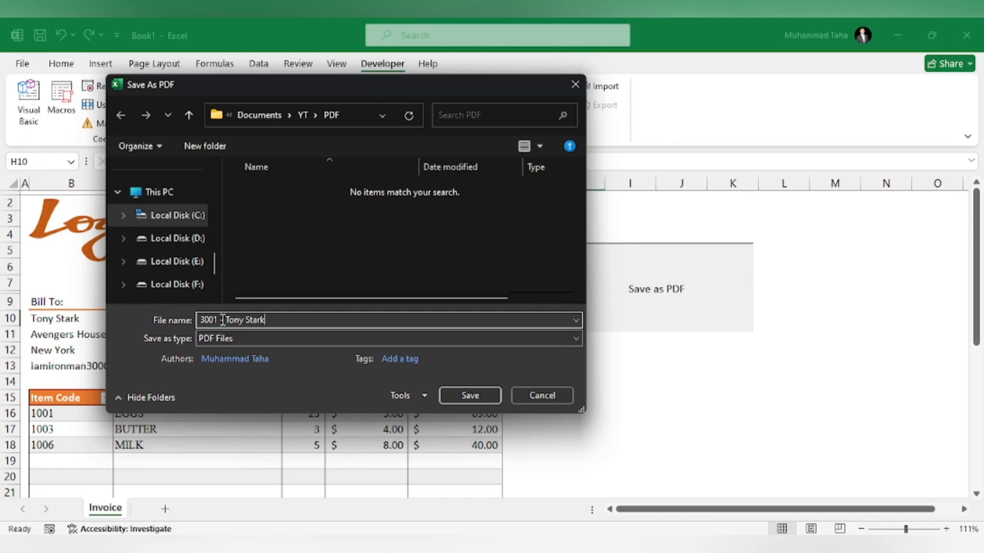
click(480, 395)
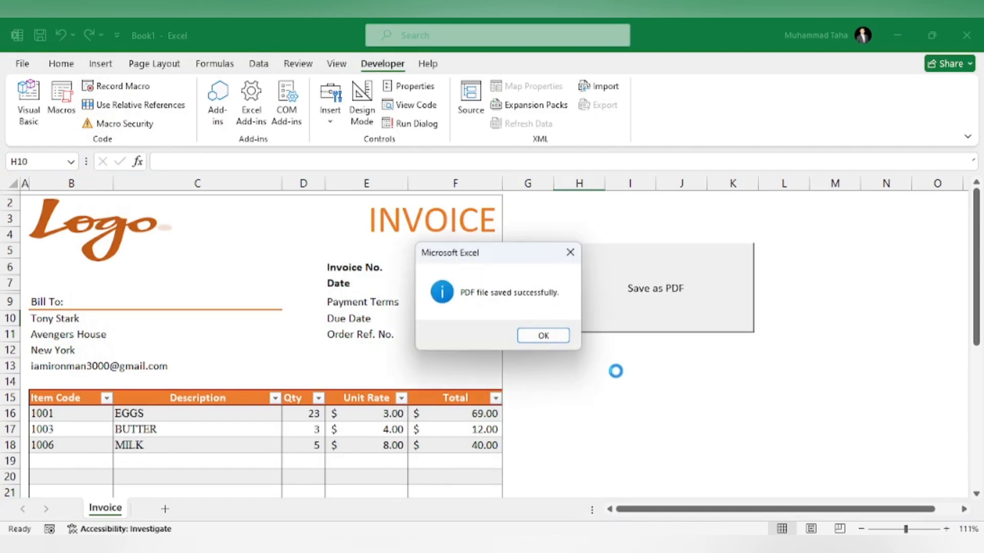
Step: Dismiss the confirmation, open '3001 - Tony Stark' from the PDF folder to check it, and return to Excel
click(541, 337)
key(alt+Tab)
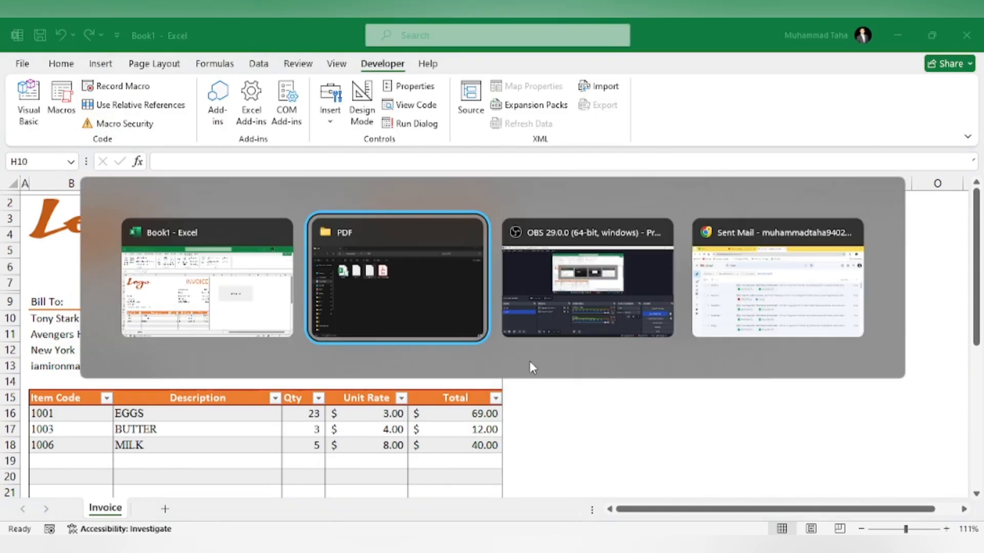
key(Tab)
key(Tab)
key(Tab)
key(Tab)
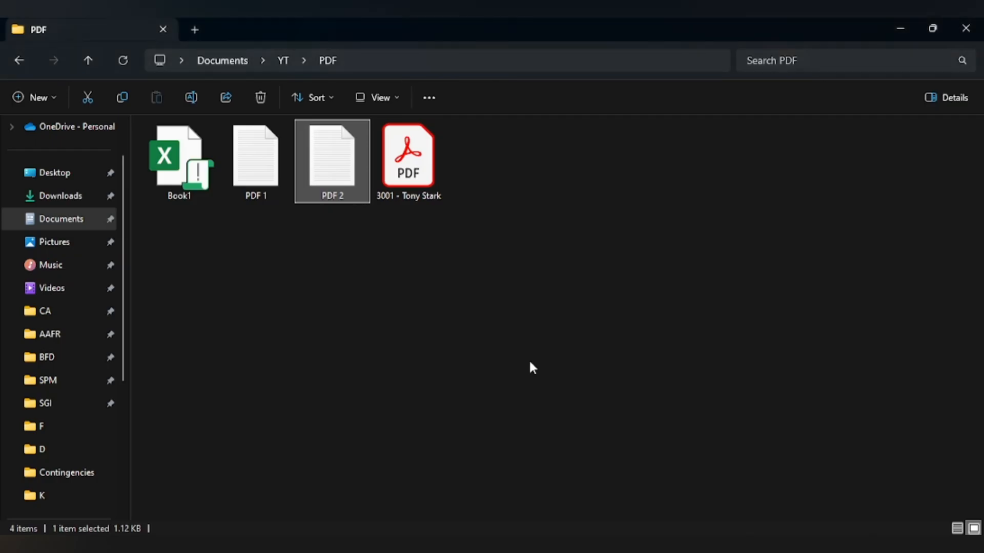
key(Right)
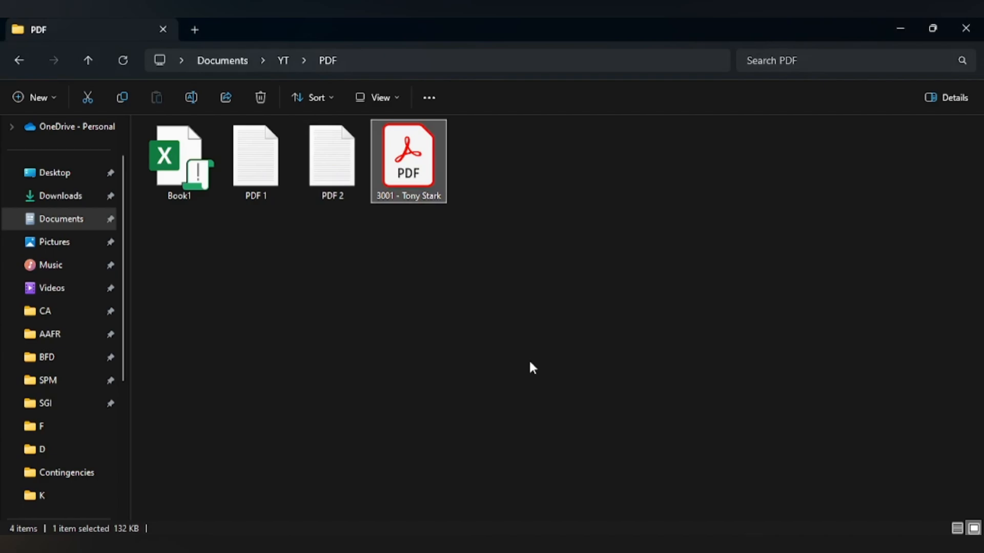
key(Return)
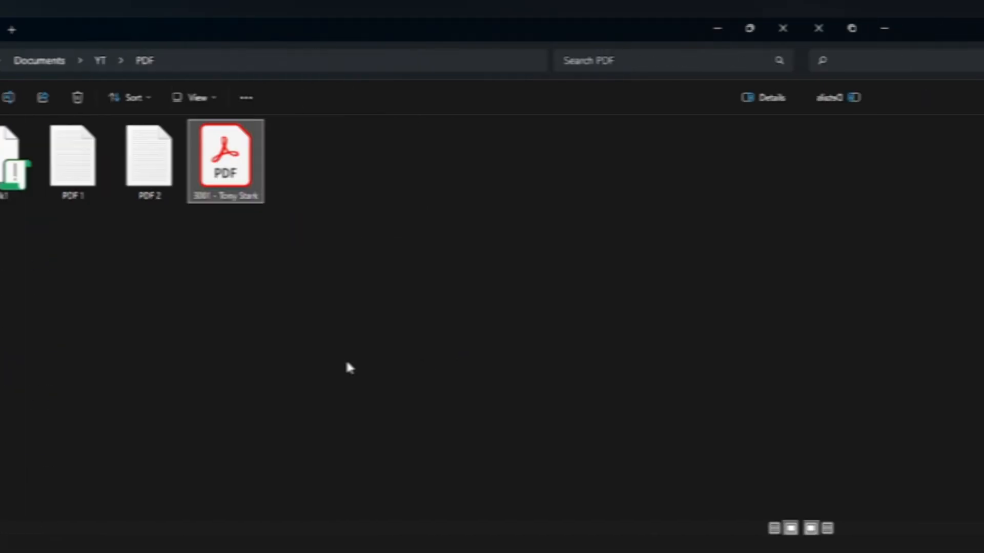
scroll(527, 360, down, 3)
scroll(526, 359, down, 3)
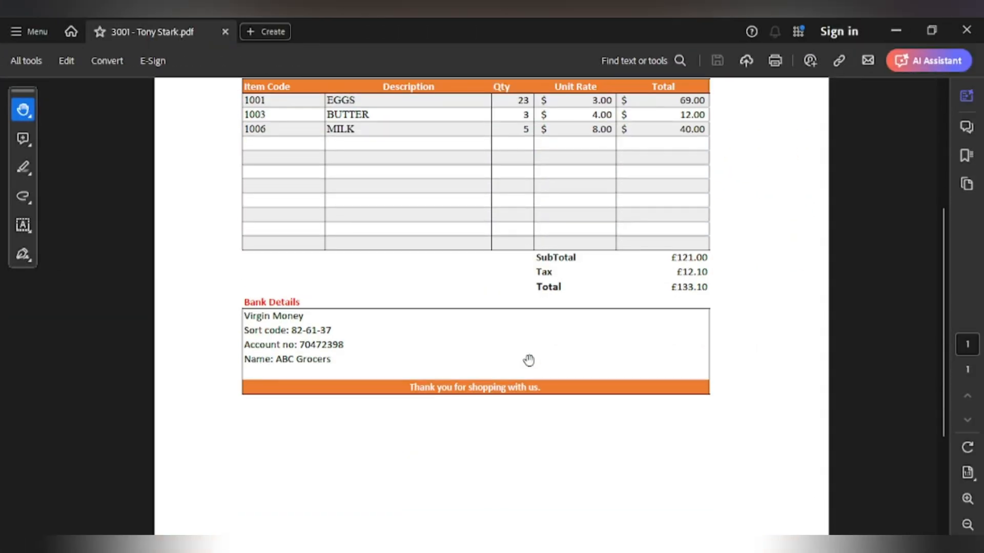
scroll(527, 360, up, 2)
scroll(527, 358, up, 3)
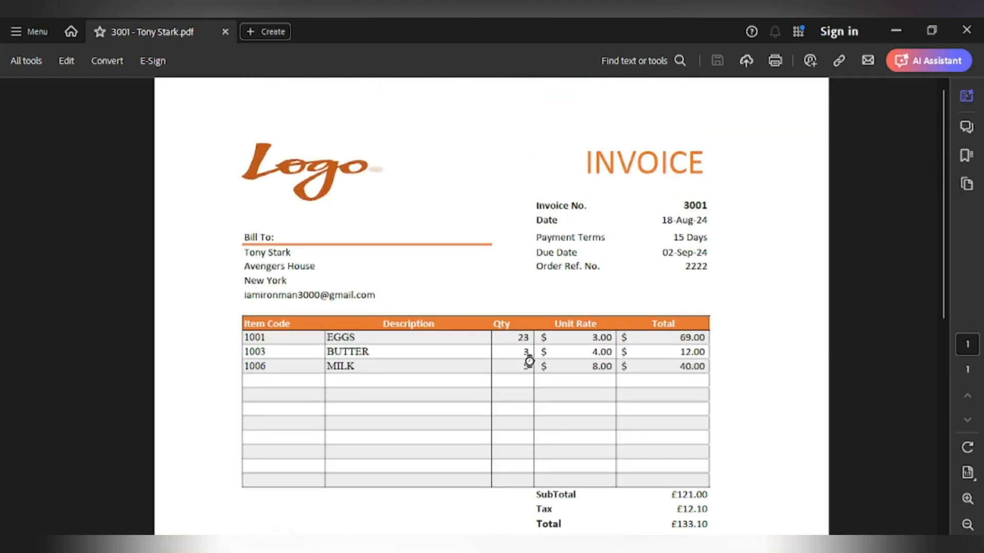
key(alt+Tab)
key(alt+Tab)
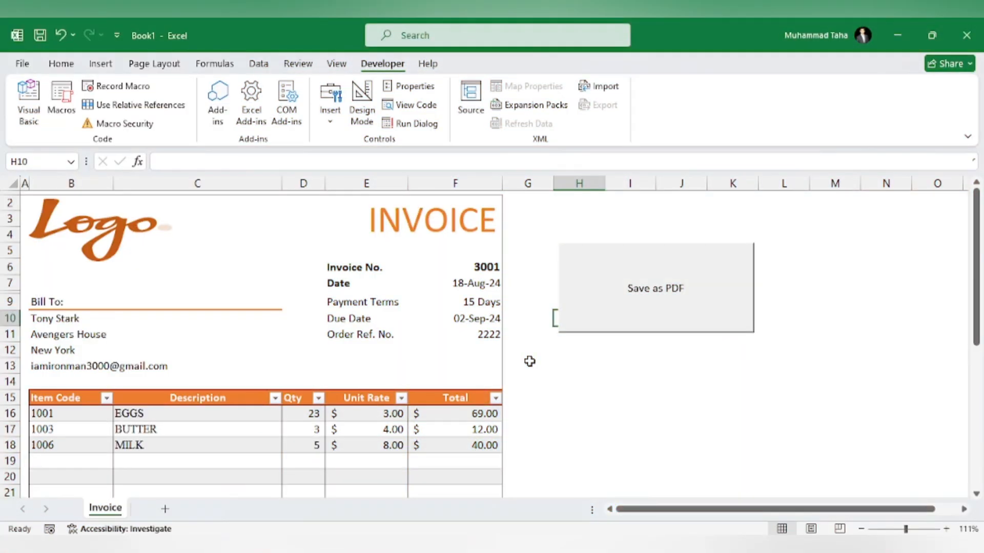
Step: Enter the sample file name 'Tony Stark - 18 Aug 24' in cell H13
click(579, 366)
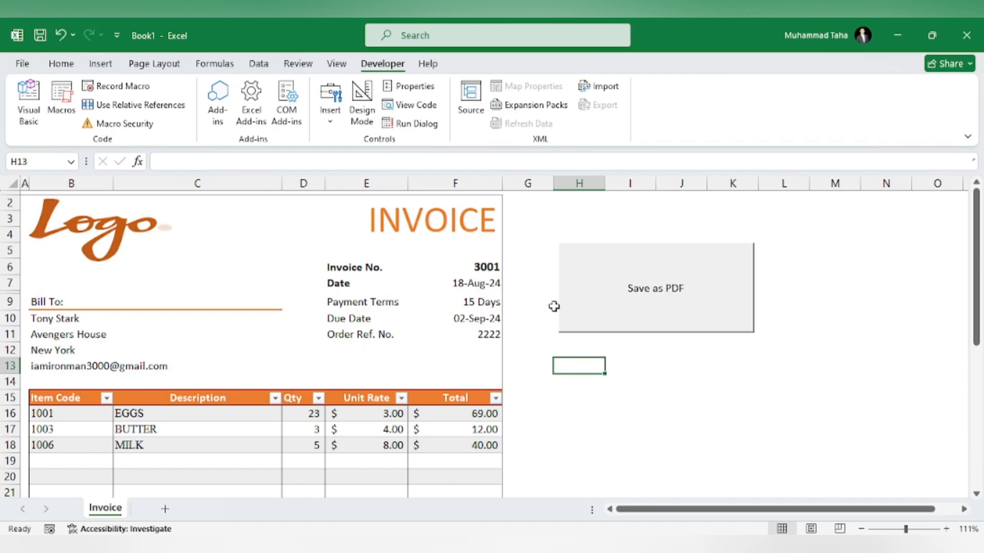
text(Tony)
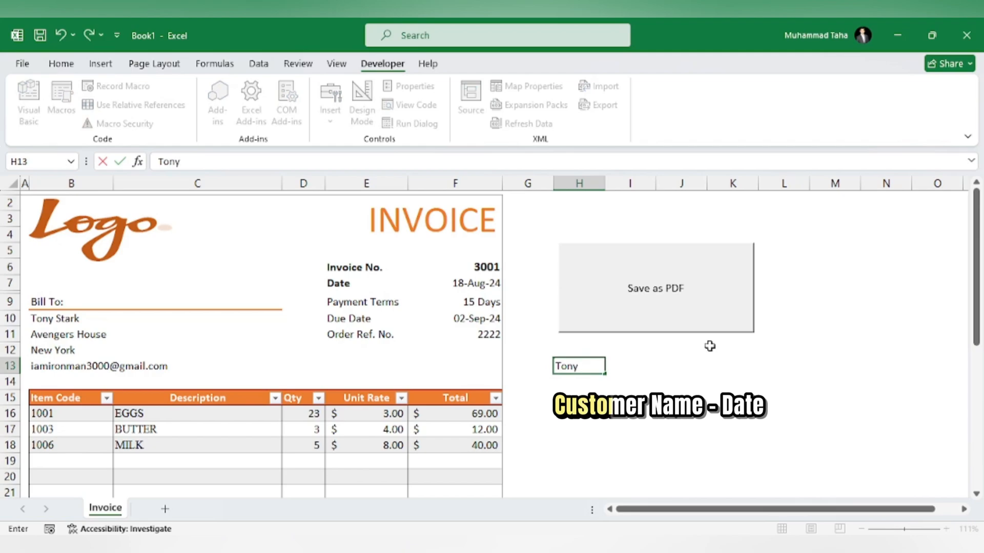
text( Star)
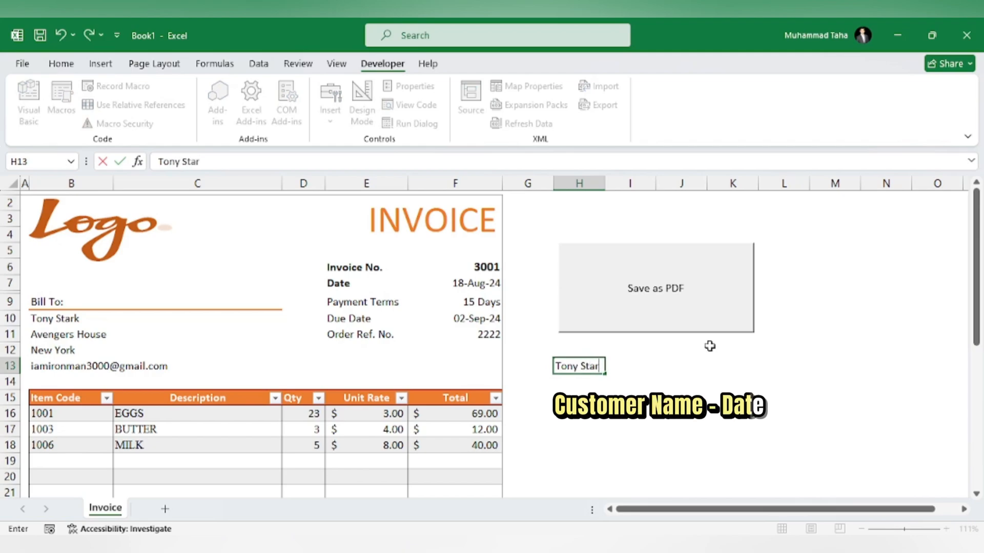
text(k)
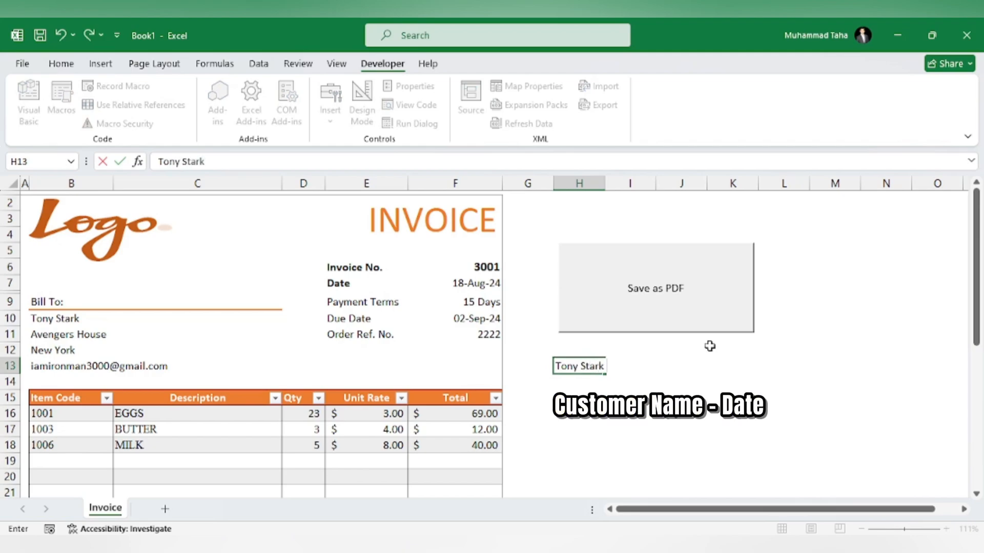
text( - 18)
text( Aug 24)
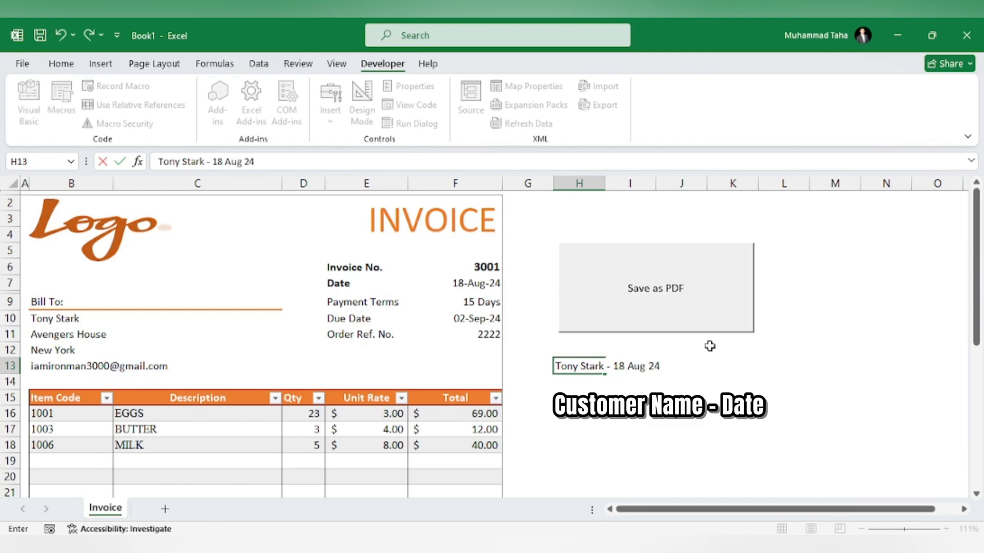
key(Return)
key(Up)
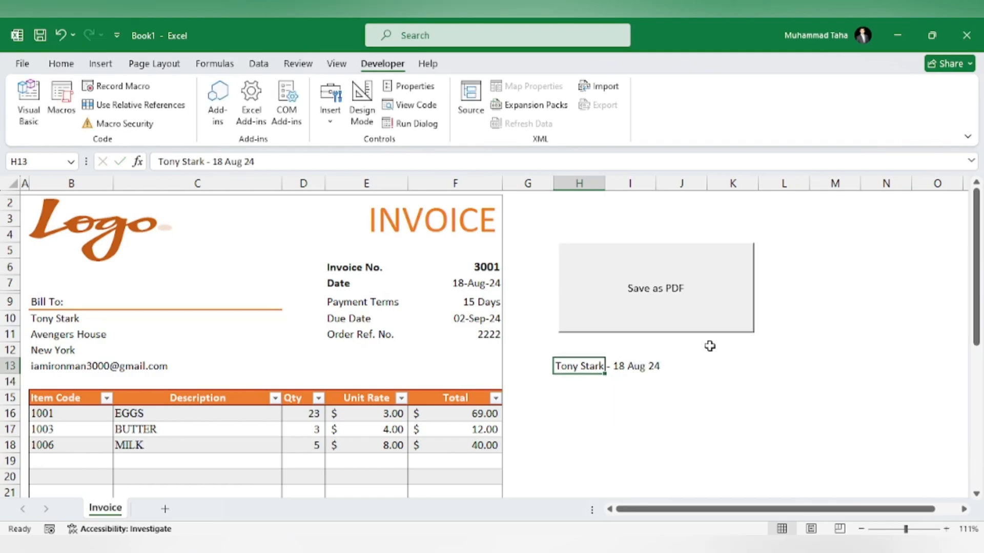
Step: Rename invoiceNo to invoicedate and point it at the date cell F7 instead of F6
key(alt+F11)
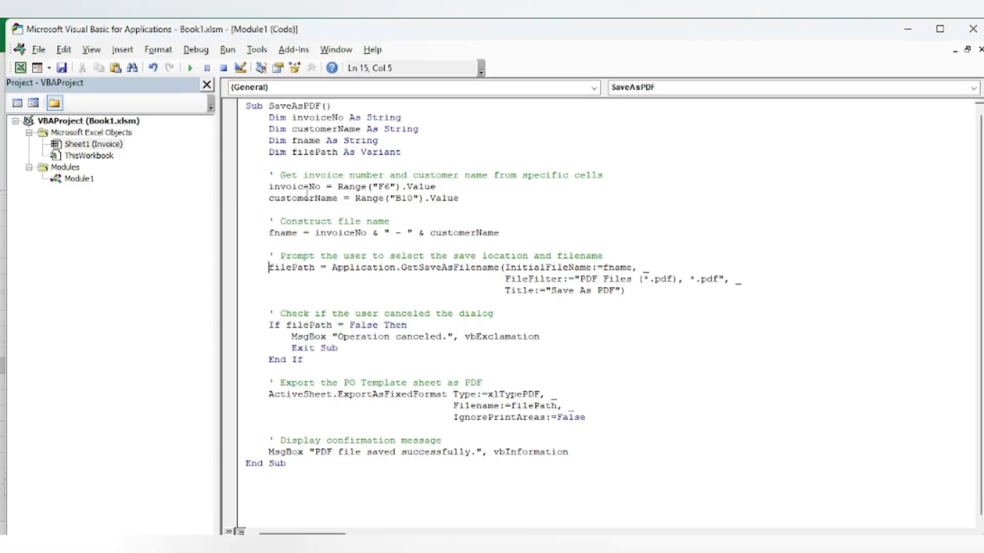
click(321, 187)
drag(321, 187, 270, 188)
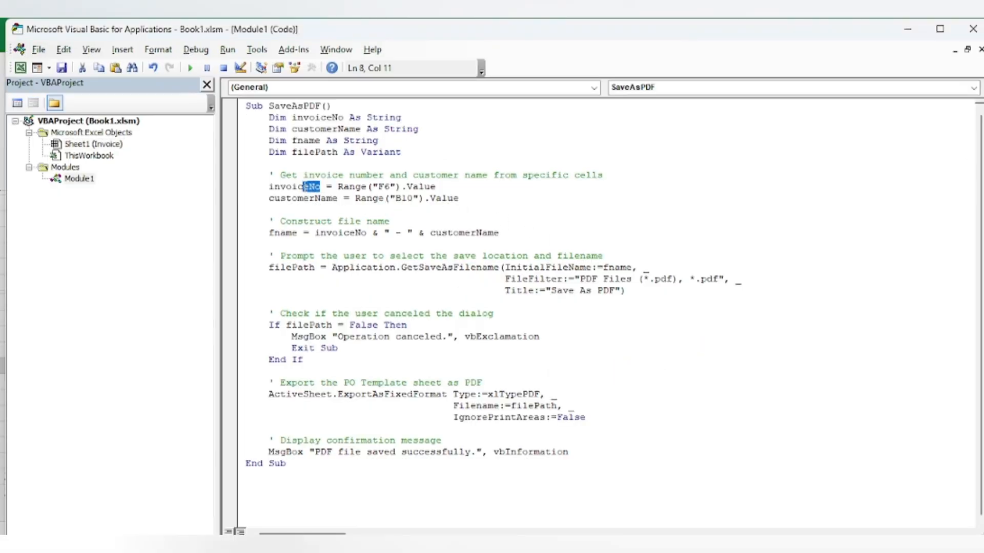
text(invoicedate)
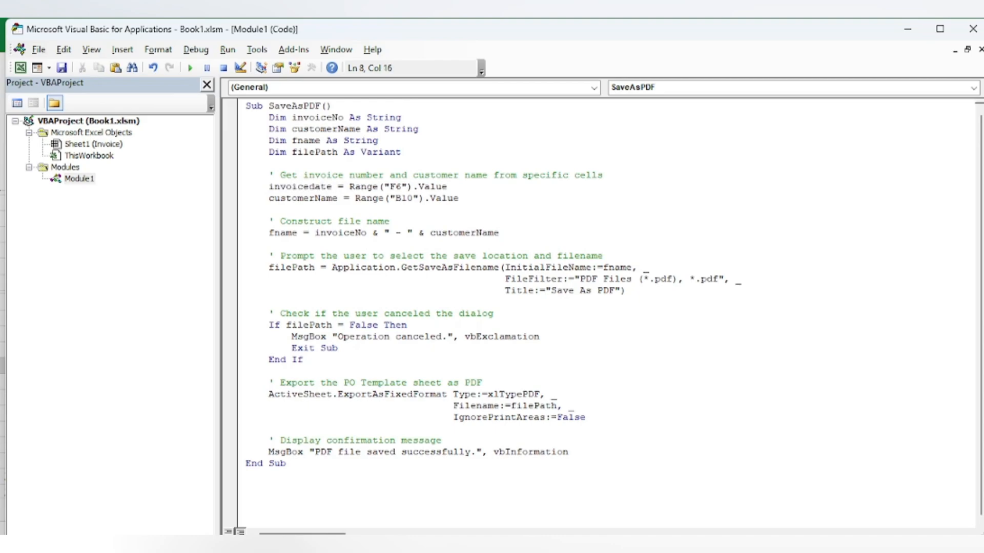
key(Right)
key(ctrl+Right)
key(ctrl+Right)
key(Right)
key(shift+Right)
key(alt+F11)
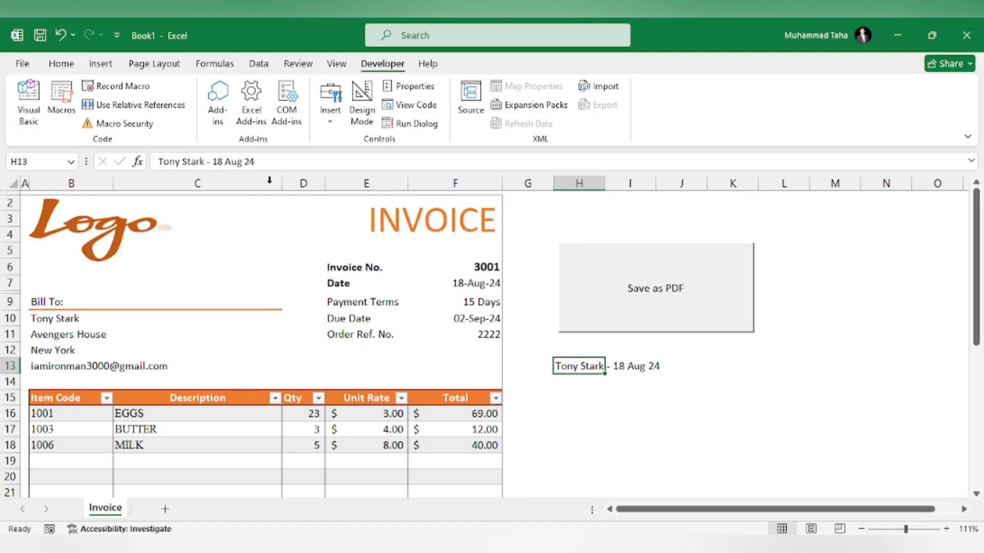
click(495, 285)
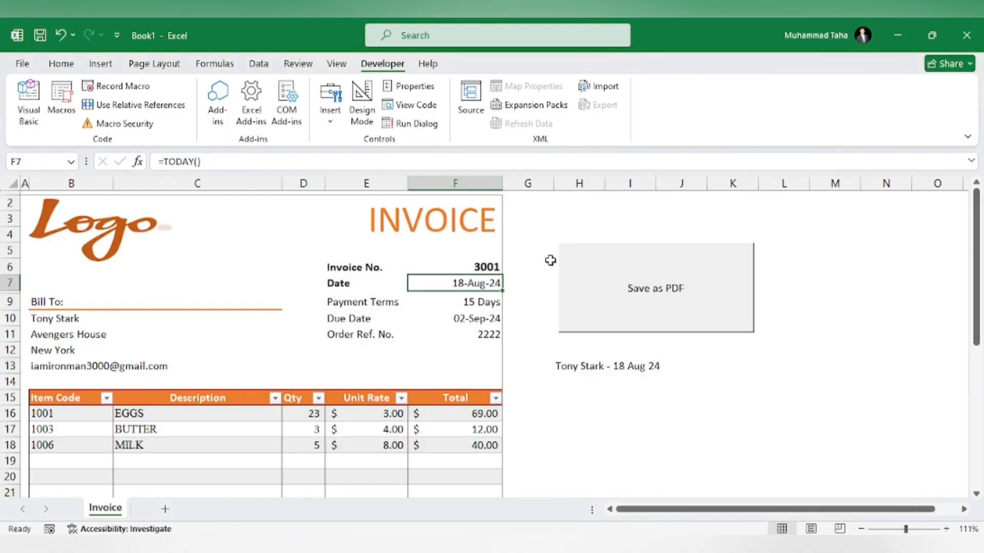
key(alt+F11)
text(F").Value)
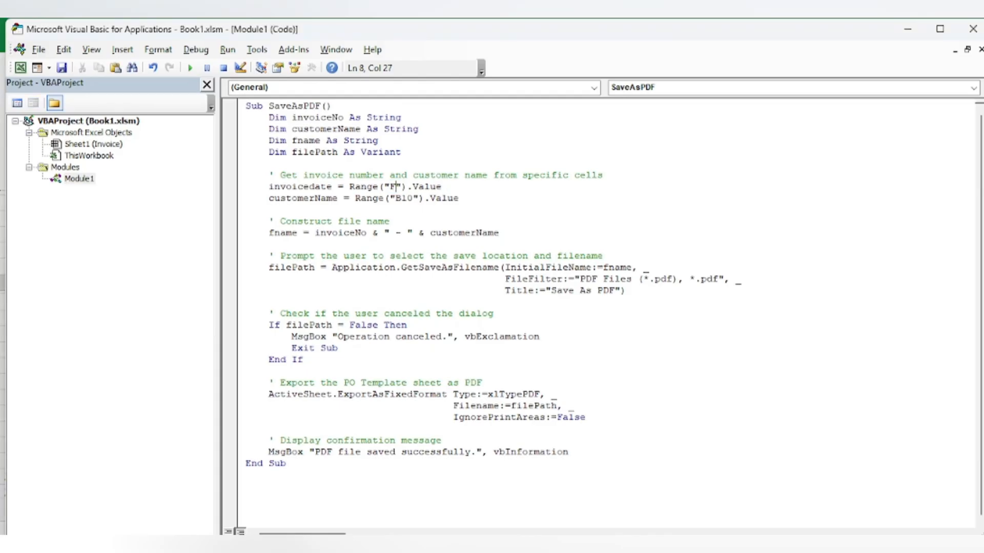
text(7)
Step: Rewrite the fname line as customerName & " - " & invoicedate, dropping the invoice number
key(Down)
key(Down)
key(Up)
key(Down)
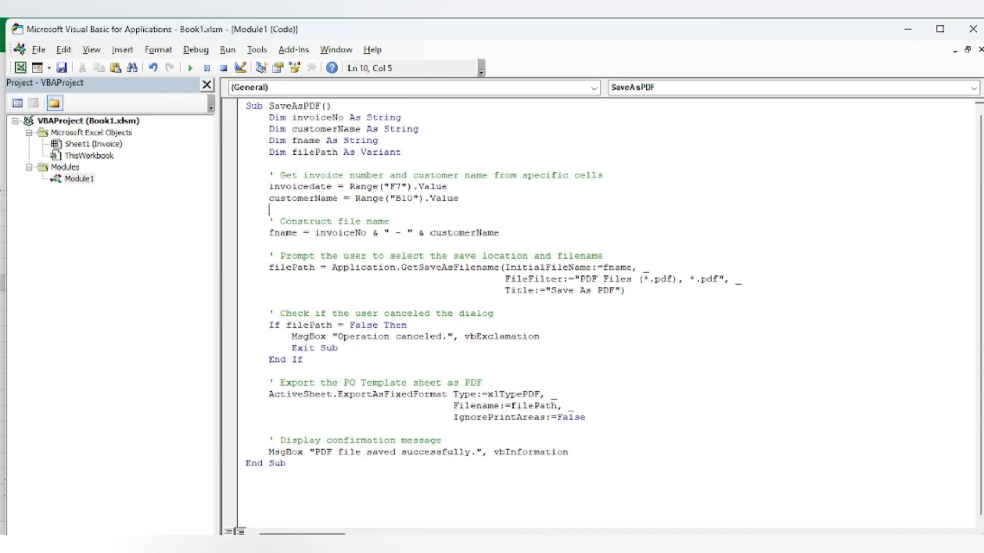
key(Down)
key(Left)
key(Left)
key(Left)
key(Left)
key(Left)
key(Right)
key(Right)
key(alt+Tab)
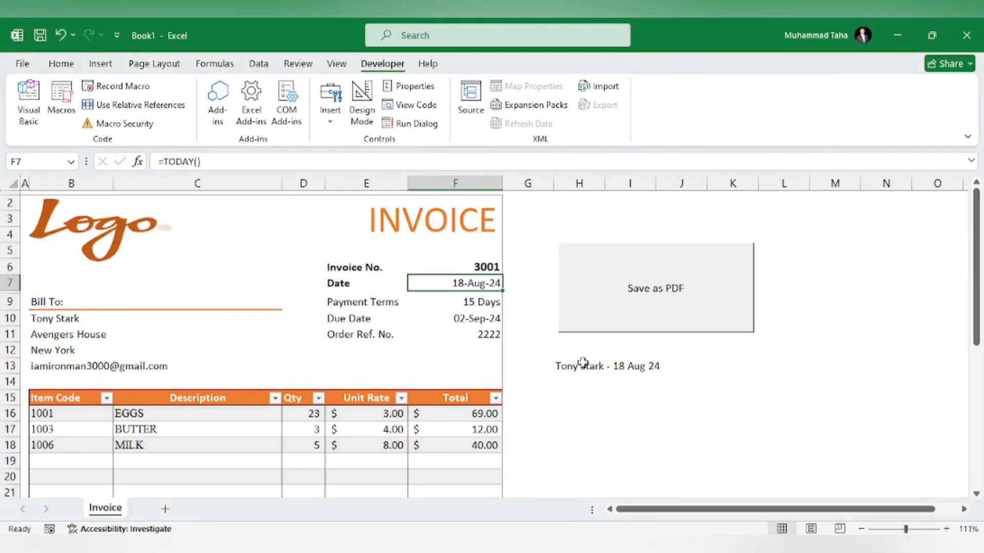
key(alt+Tab)
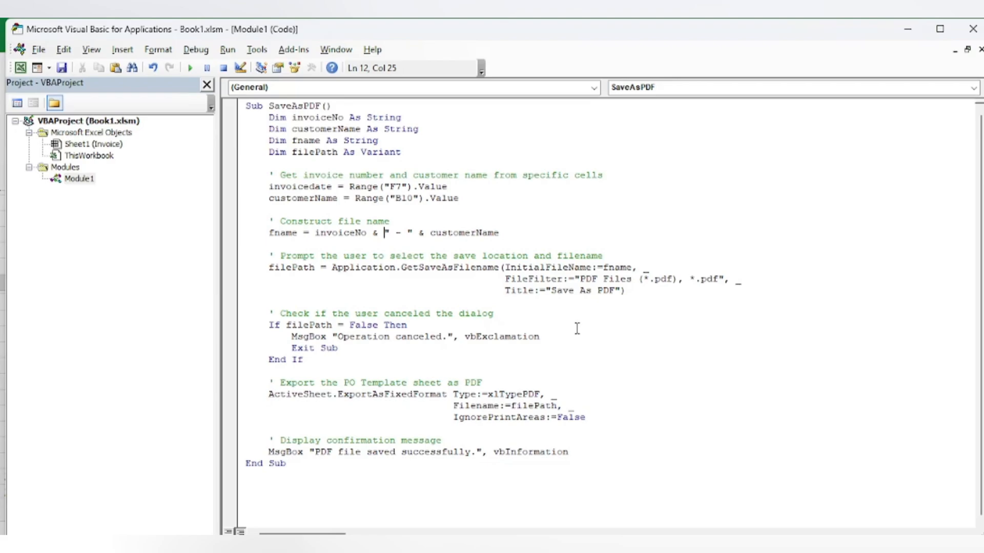
key(ctrl+Right)
key(ctrl+Right)
key(ctrl+Right)
key(ctrl+Right)
key(shift+Left)
key(shift+Left)
key(shift+ctrl+Left)
key(shift+ctrl+Left)
key(shift+ctrl+Left)
key(shift+ctrl+Left)
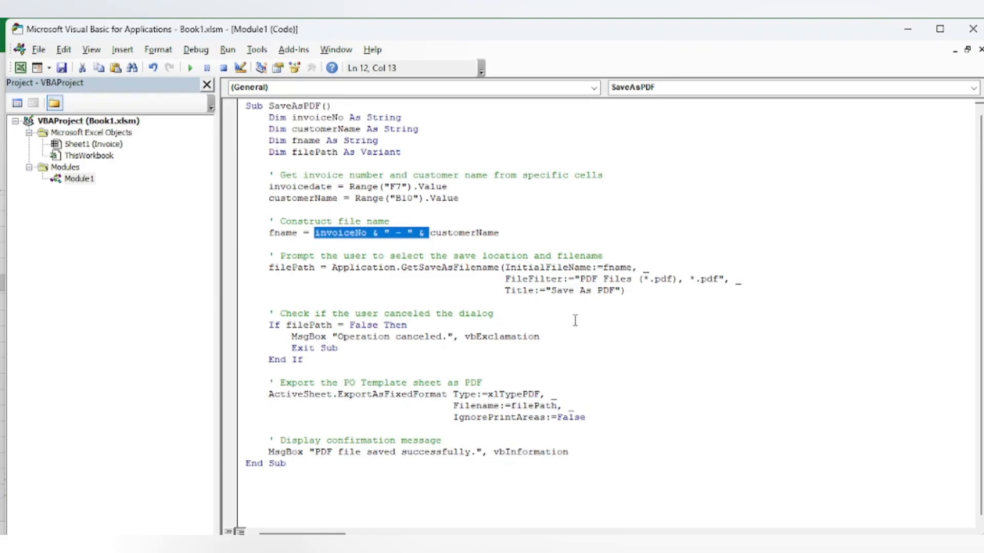
key(Delete)
key(End)
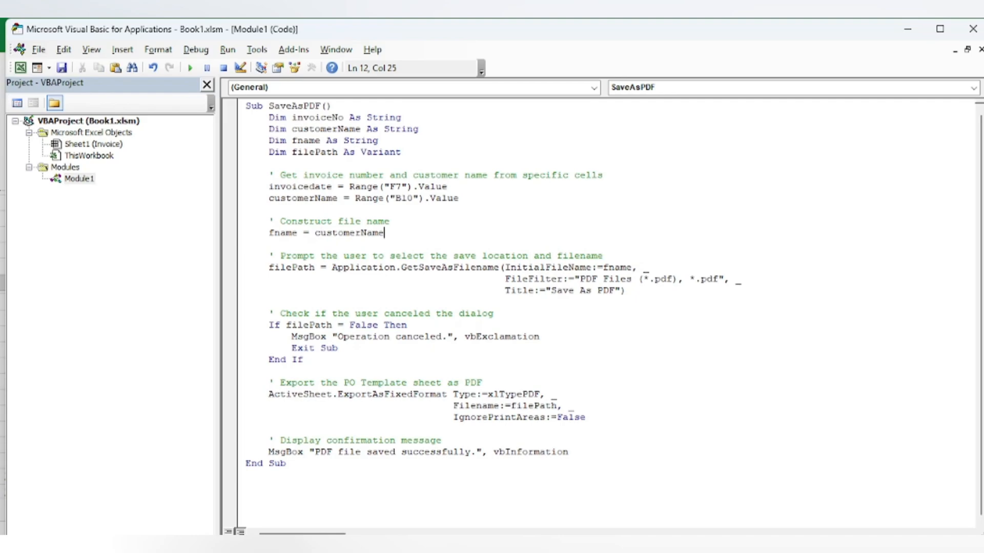
text( &)
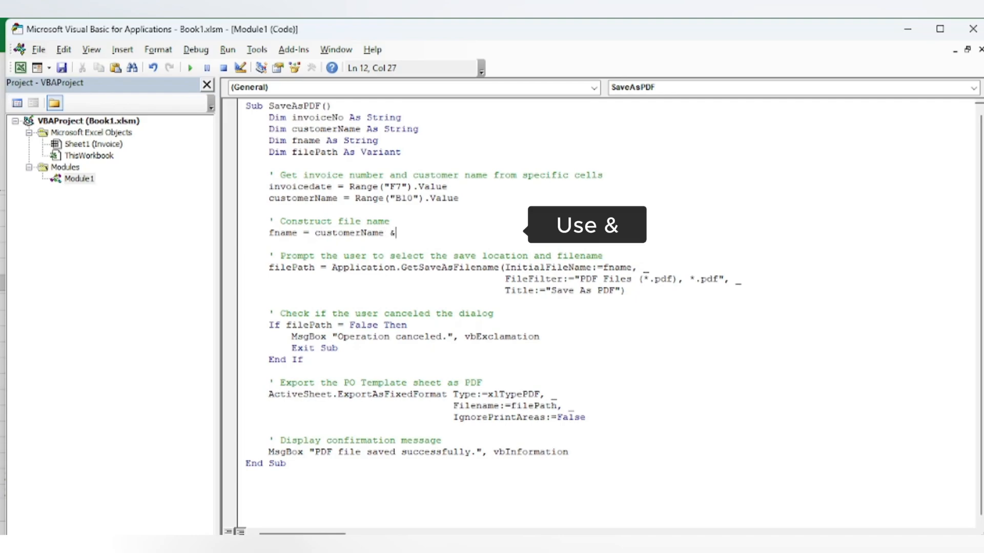
text( " )
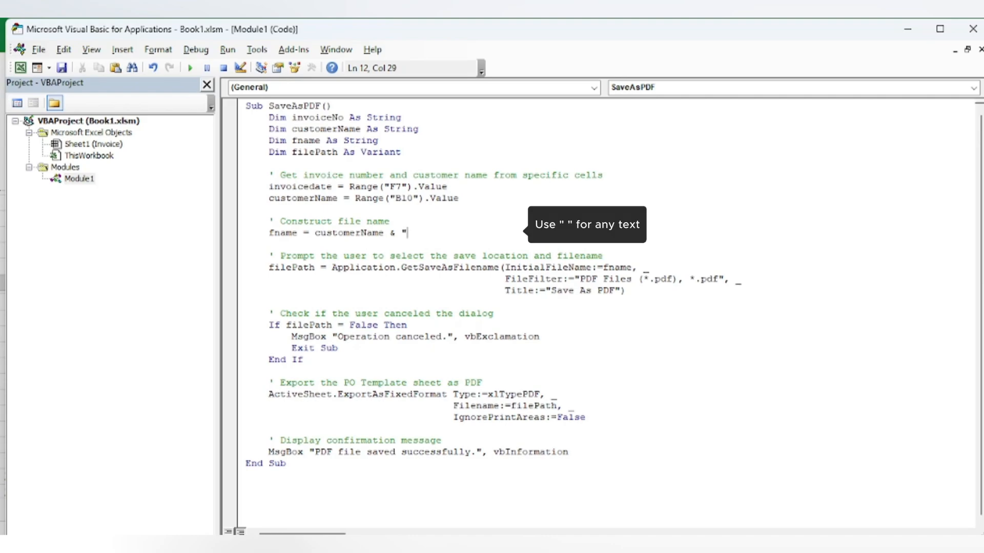
text(- )
text(" &)
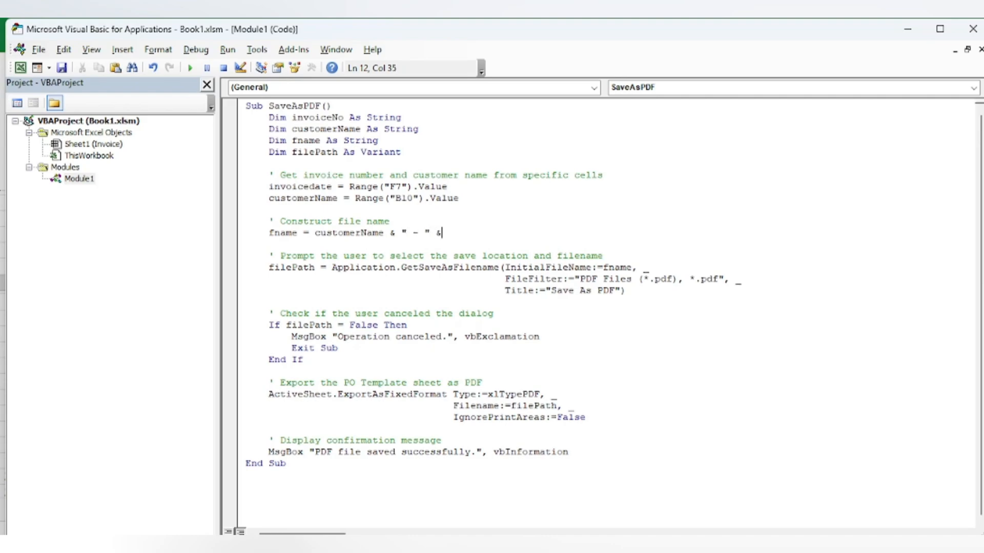
text( invoiced)
text(ate)
key(Down)
Step: Run Save as PDF again and save with the suggested name 'Tony Stark - 18-Aug-2024'
key(alt+F11)
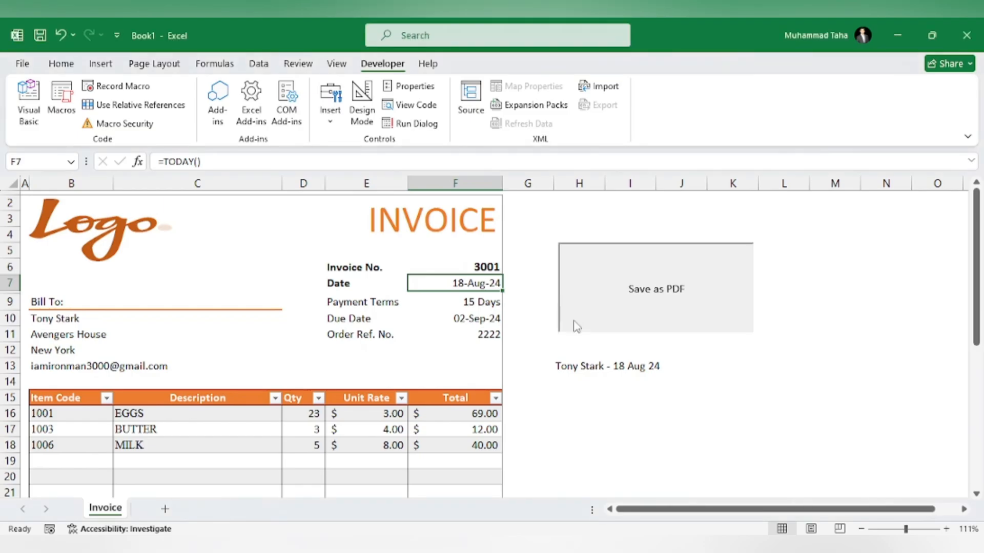
click(576, 327)
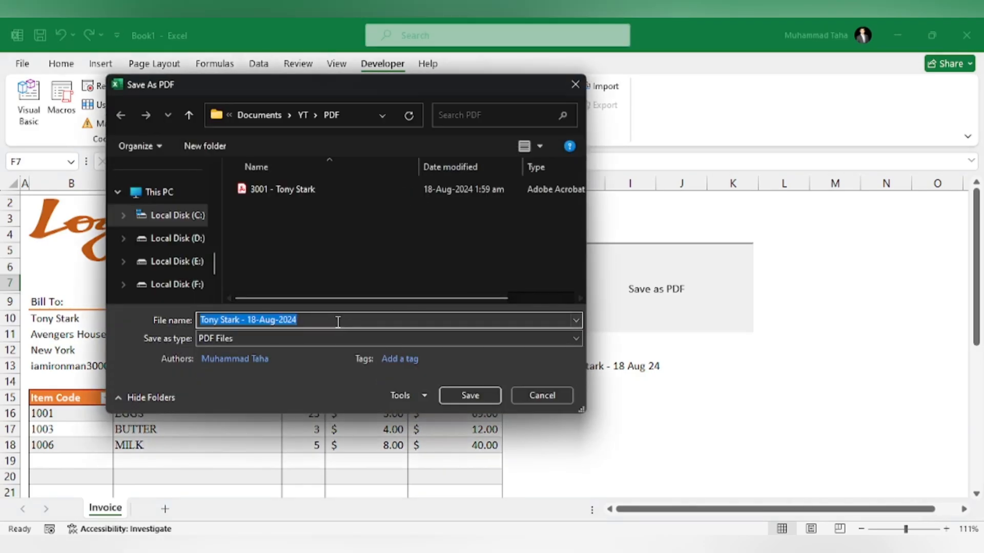
click(338, 321)
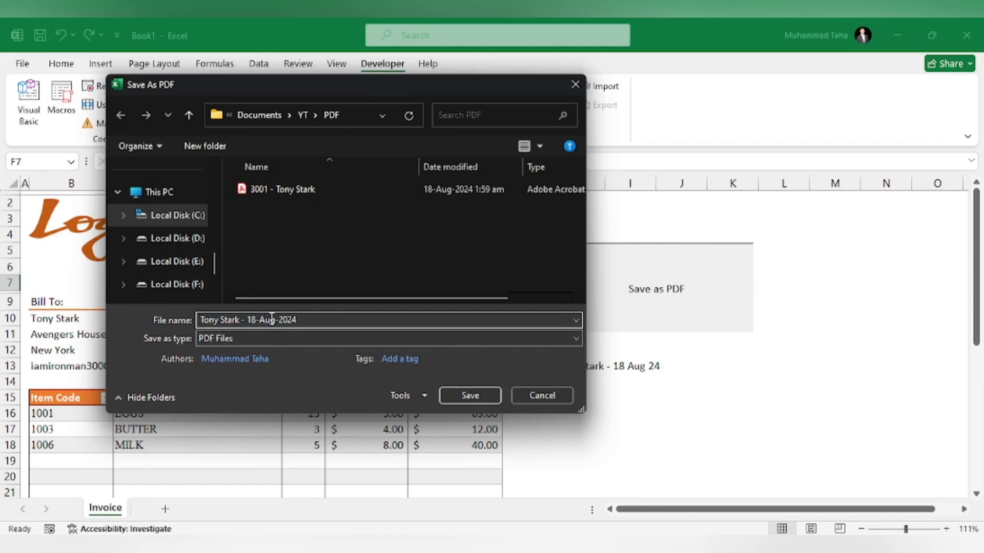
click(469, 394)
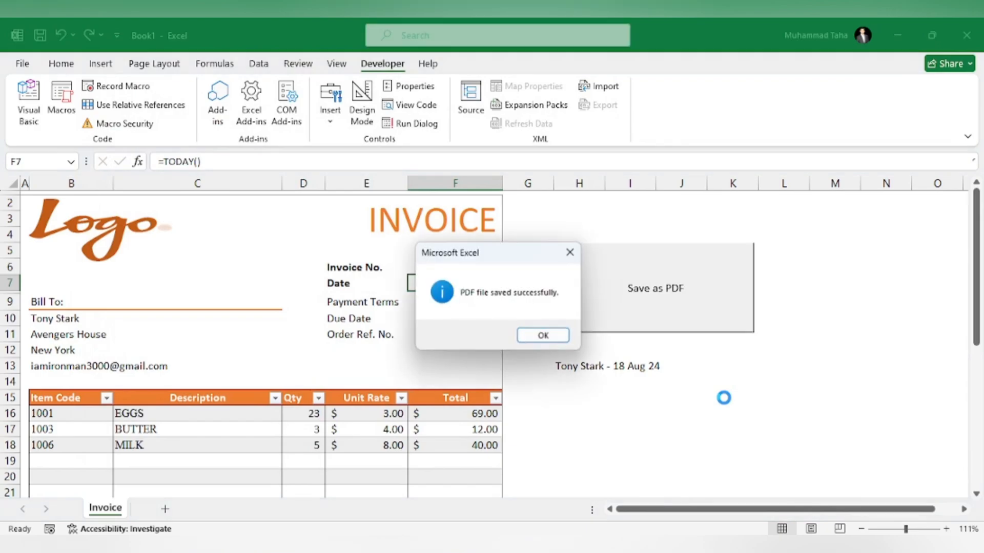
click(540, 336)
key(alt+Tab)
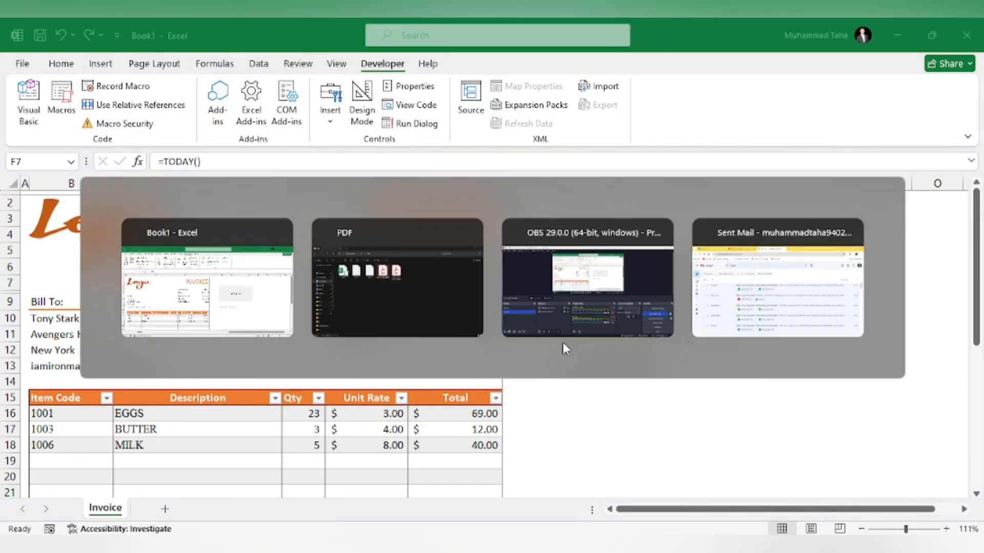
key(alt+Tab)
click(510, 172)
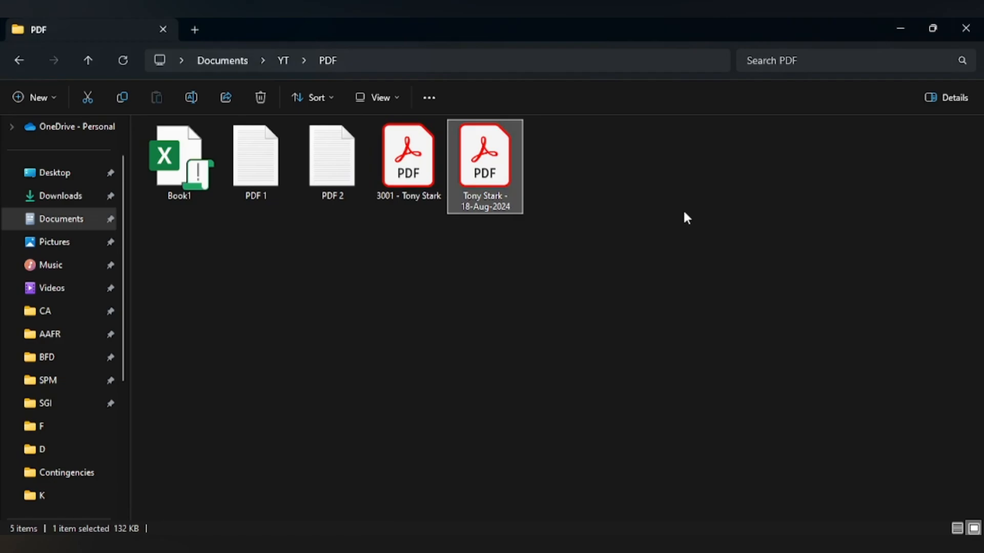
key(alt+Tab)
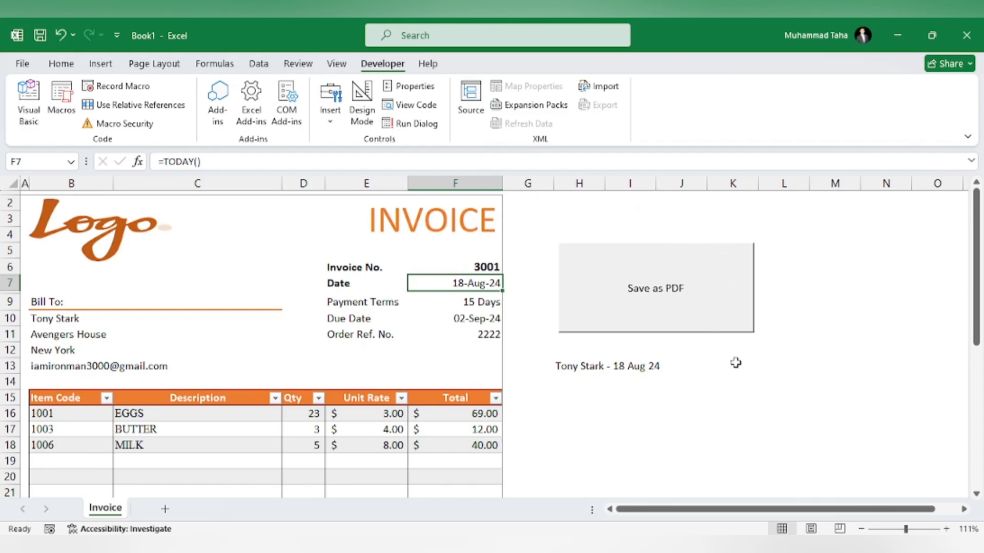
Step: Replace all of Module1's code with a newly pasted SaveAsPDF subroutine
key(alt+F11)
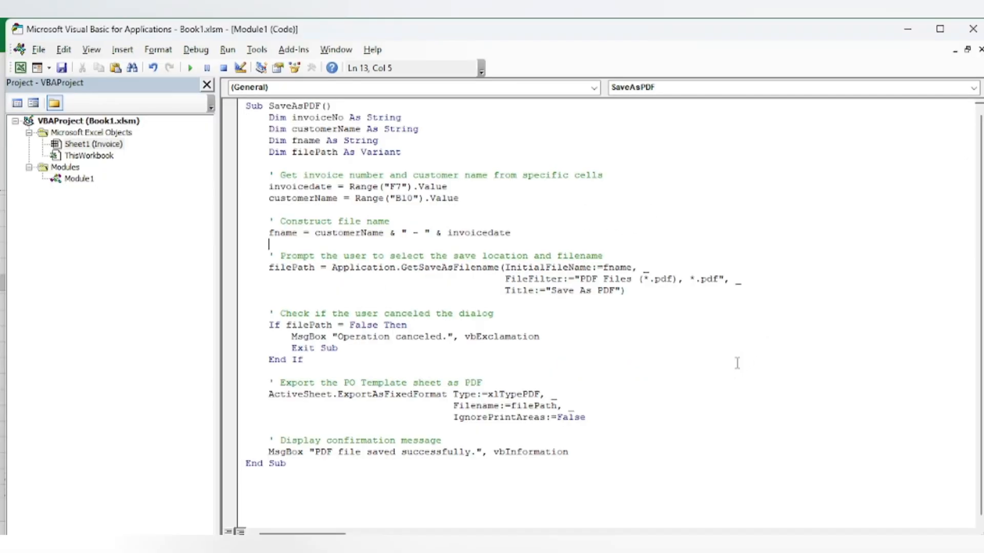
click(736, 363)
key(ctrl+a)
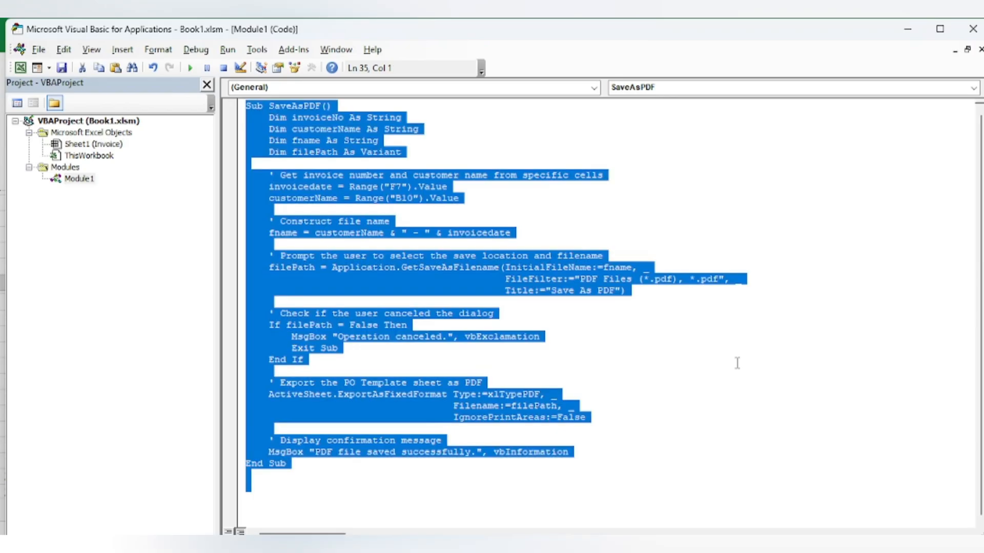
key(Delete)
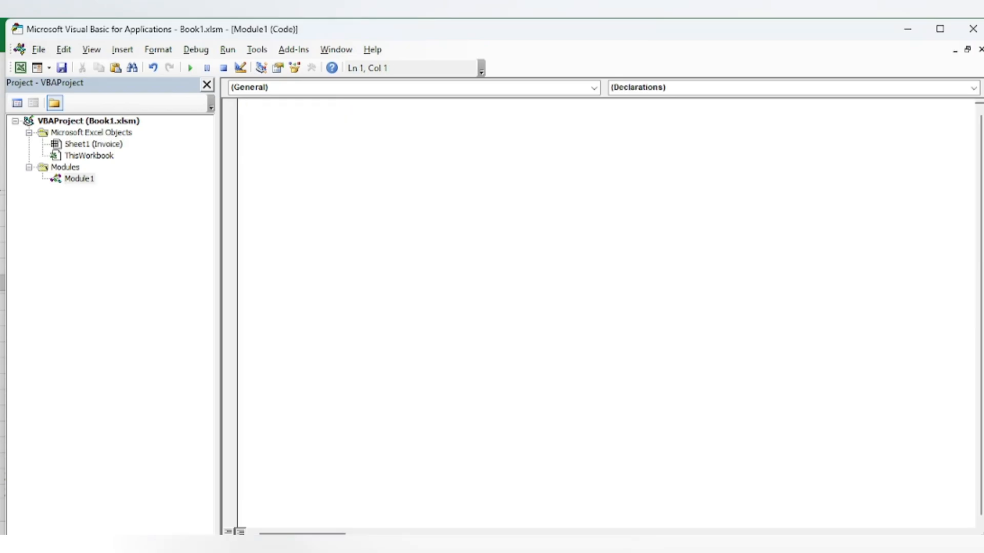
text(Sub SaveAsPDF()      Dim invoiceNo As String     Dim customerName As String     Dim fname As String     Dim Path As String      ' Get invoice number and customer name from specific cells      invoiceNo = Range("F6").Value     customerName = Range("B10").Value      ' Construct file name     fname = invoiceNo & " - " & customerName      ' Specify file path     Path = "C:\Users\TAHA\Documents\YT\Short\"      ' Check if the specified path exists     If Dir(Path, vbDirectory) = "" Then         MsgBox "The specified path does not exist.", vbExclamation         Exit Sub     End If       ' Export active sheet as PDF     ActiveSheet.ExportAsFixedFormat Type:=xlTypePDF, _                                     ignoreprintareas:=False, _                                     Filename:=Path & fname      ' Display confirmation message     MsgBox "PDF file saved successfully.", vbInformation  End Sub)
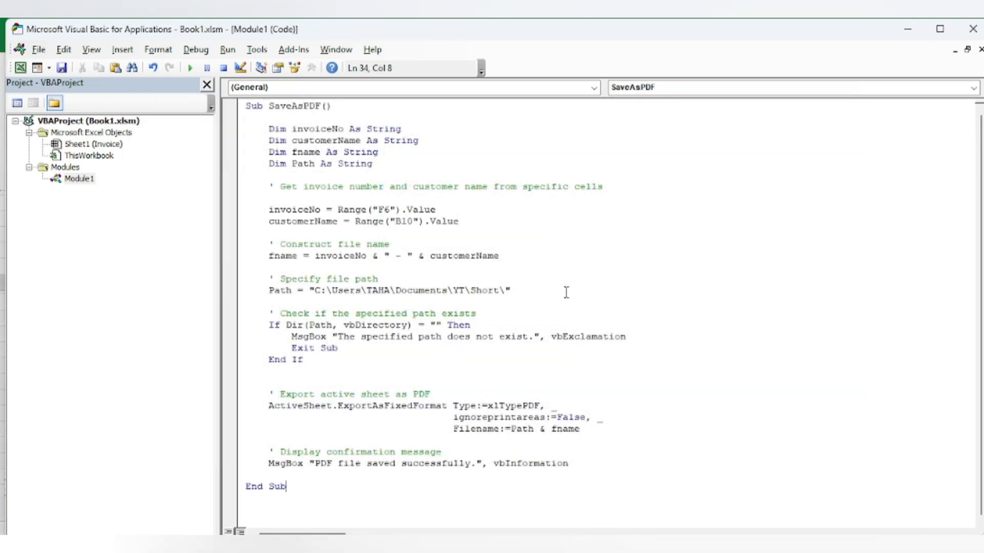
Step: Verify the F6 and B10 references against the sheet, then select the old folder path on the Path line
click(385, 209)
drag(379, 210, 391, 209)
key(alt+F11)
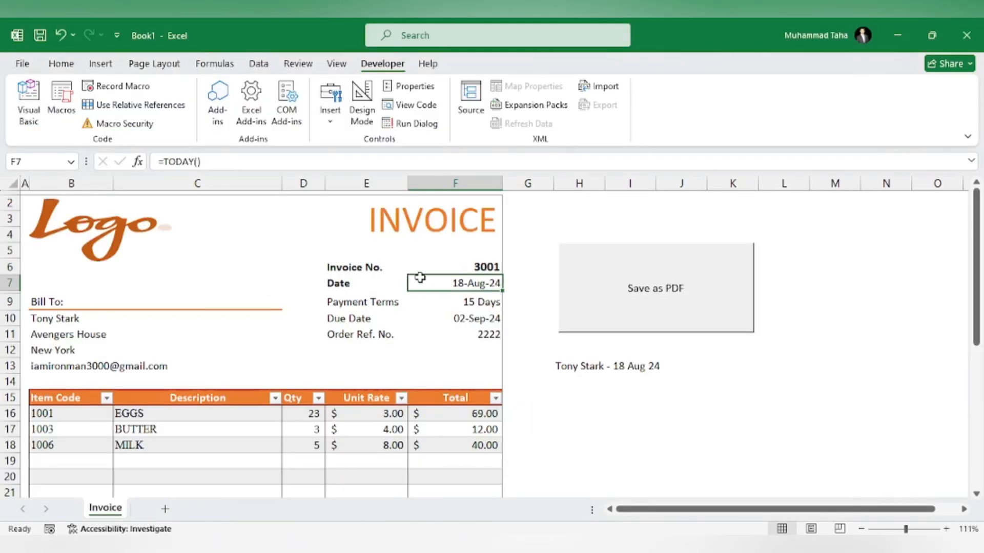
click(440, 265)
key(alt+F11)
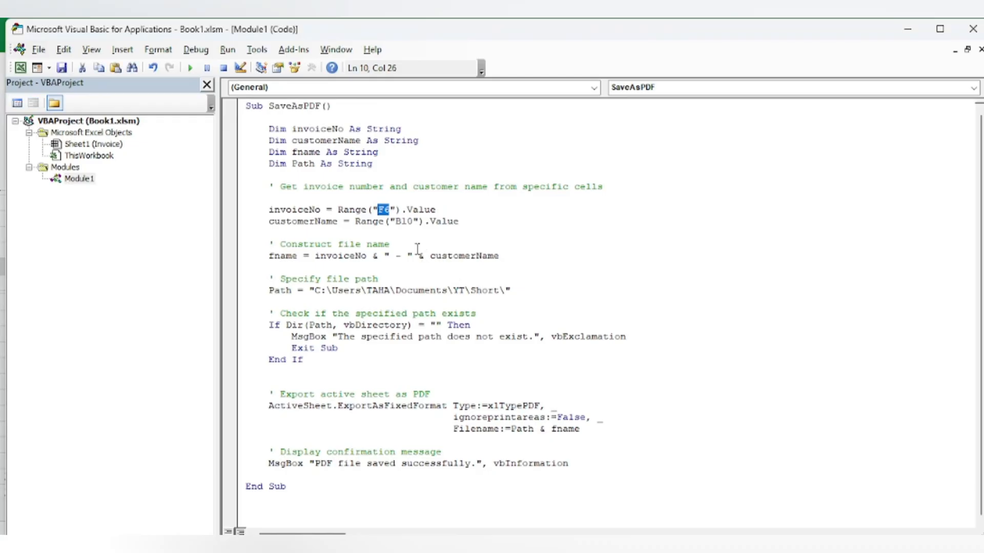
drag(397, 221, 411, 221)
key(alt+F11)
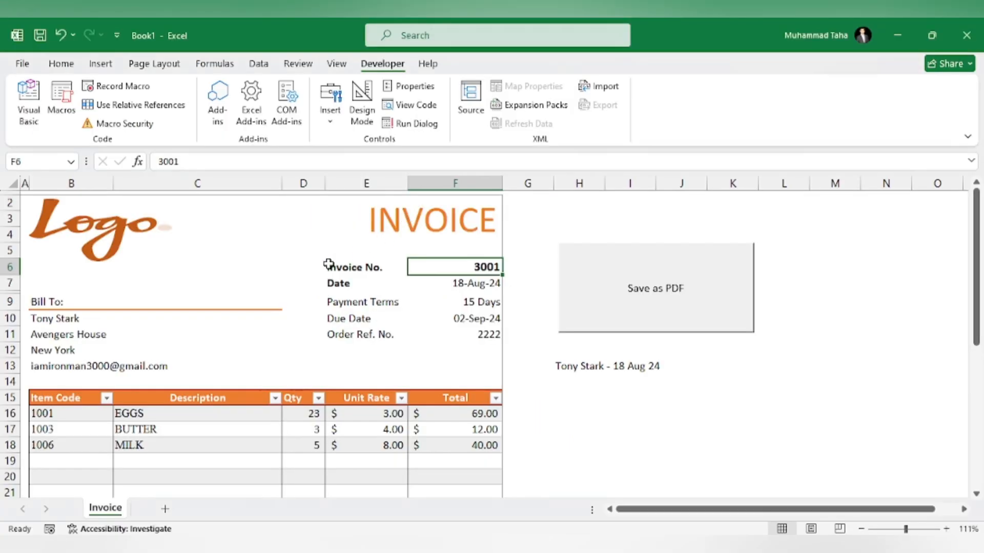
click(160, 318)
key(alt+F11)
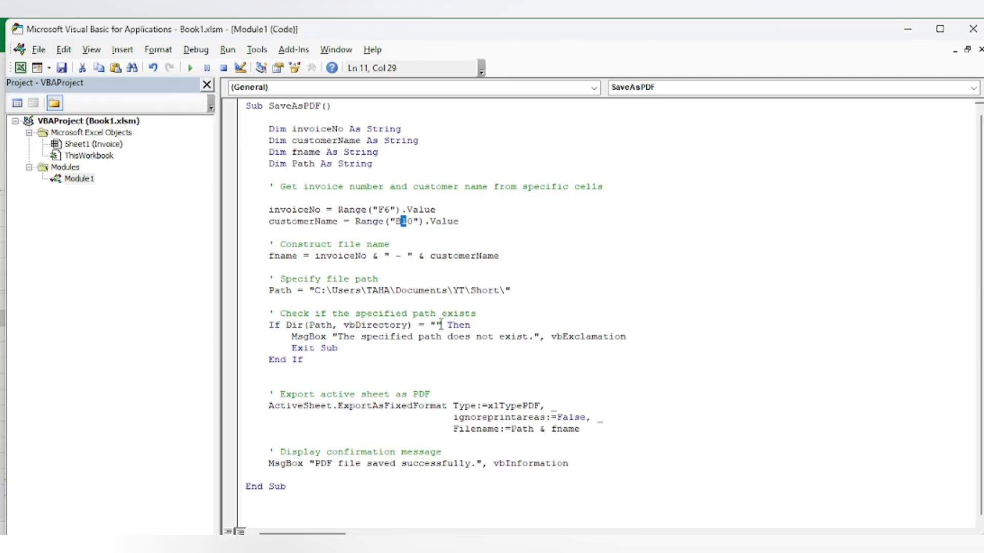
drag(315, 290, 507, 292)
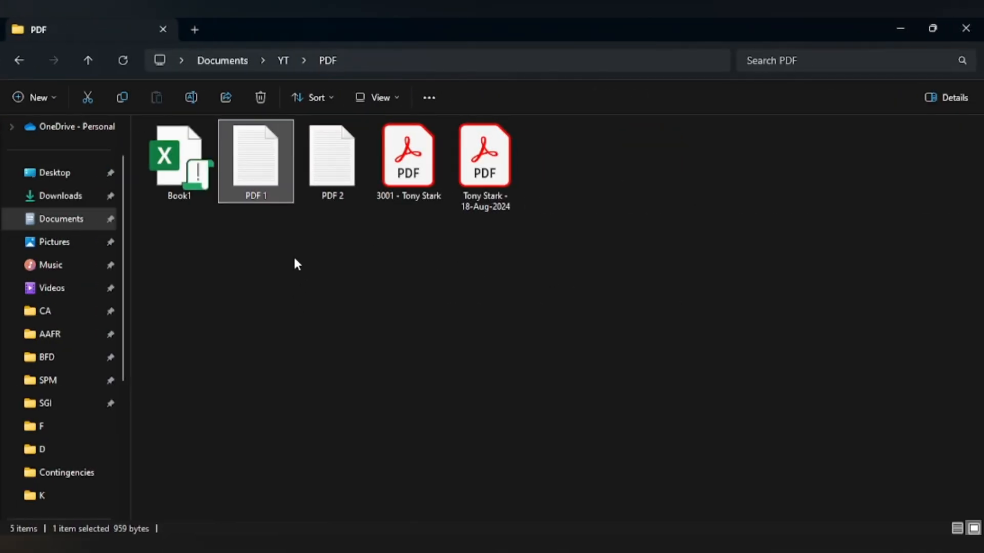
Step: Copy the PDF folder's location path from its File Explorer properties
click(294, 263)
right_click(295, 264)
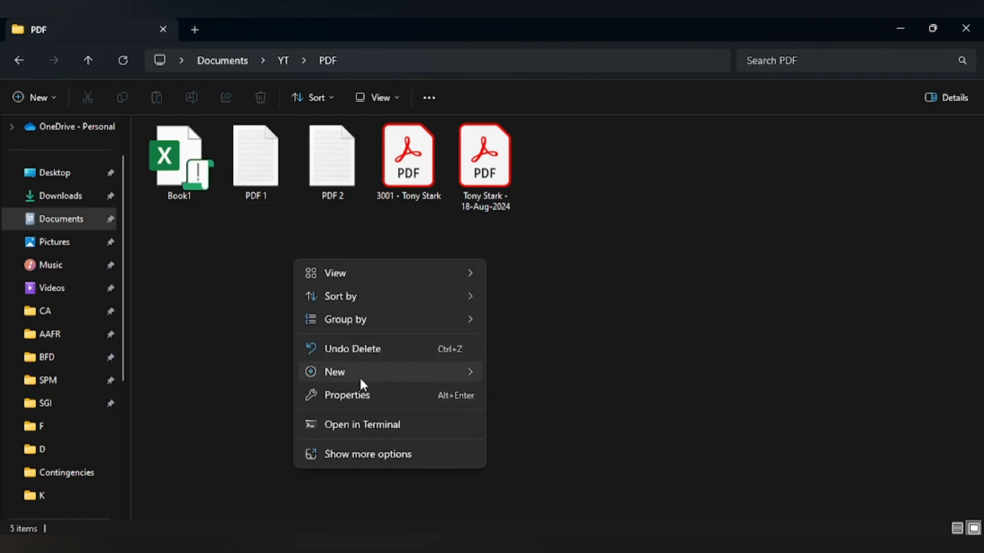
click(354, 397)
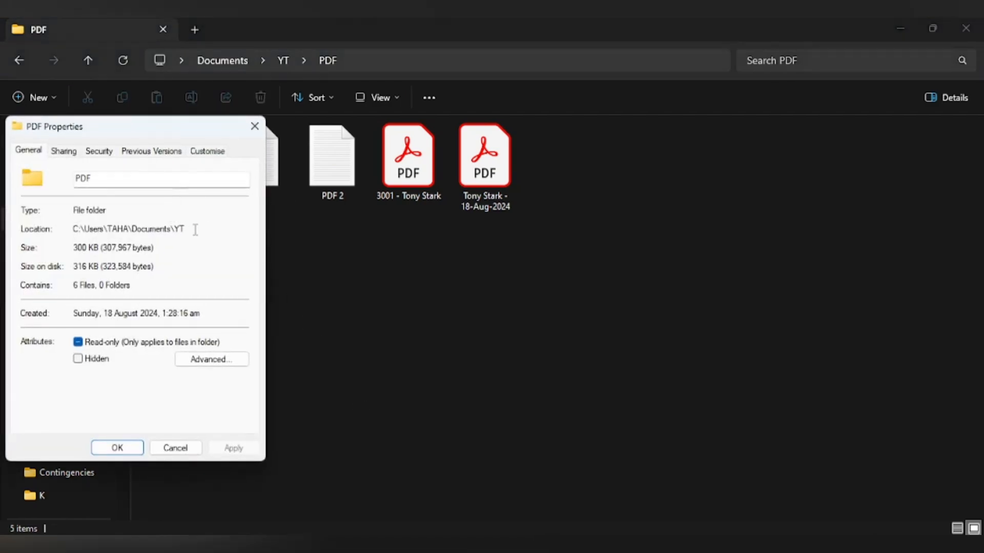
drag(195, 230, 72, 231)
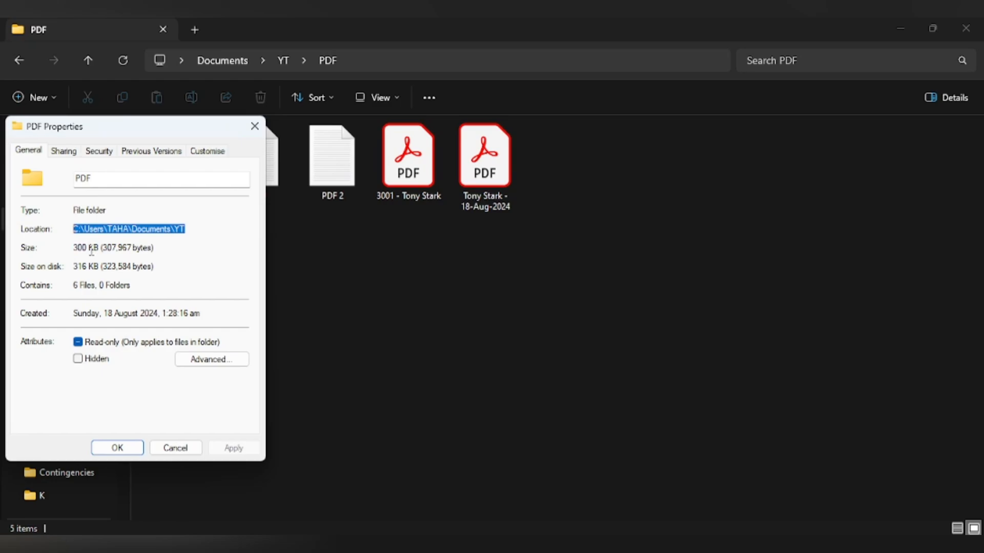
click(255, 126)
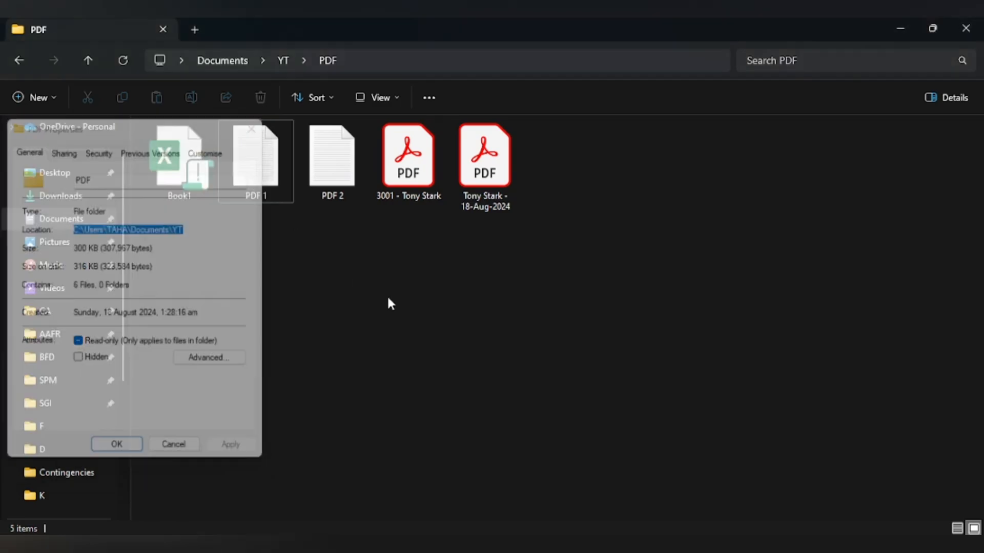
Step: Paste the Documents\YT path into the Path line and end it with \PDF\
text(C:\Users\TAHA\Documents\YT)
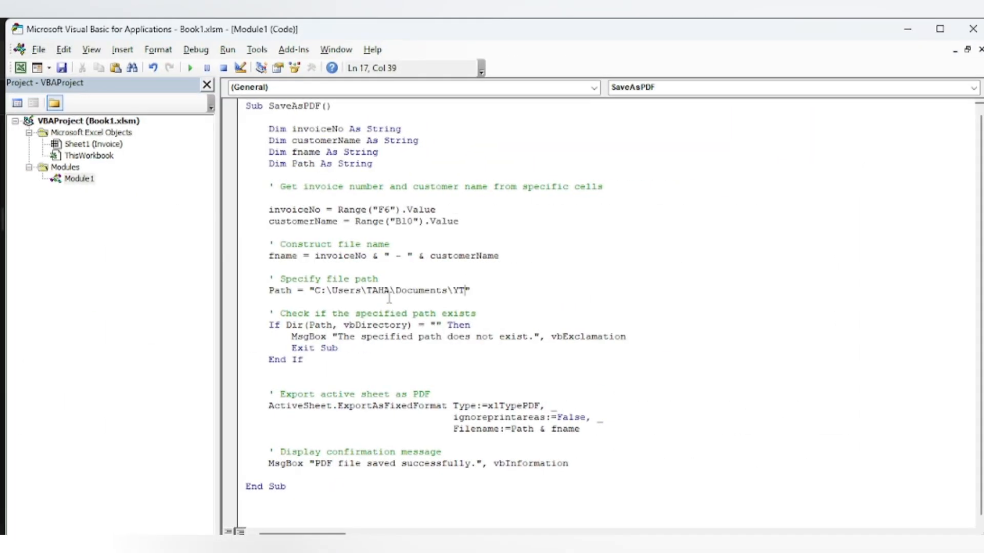
text(\)
text(PDF)
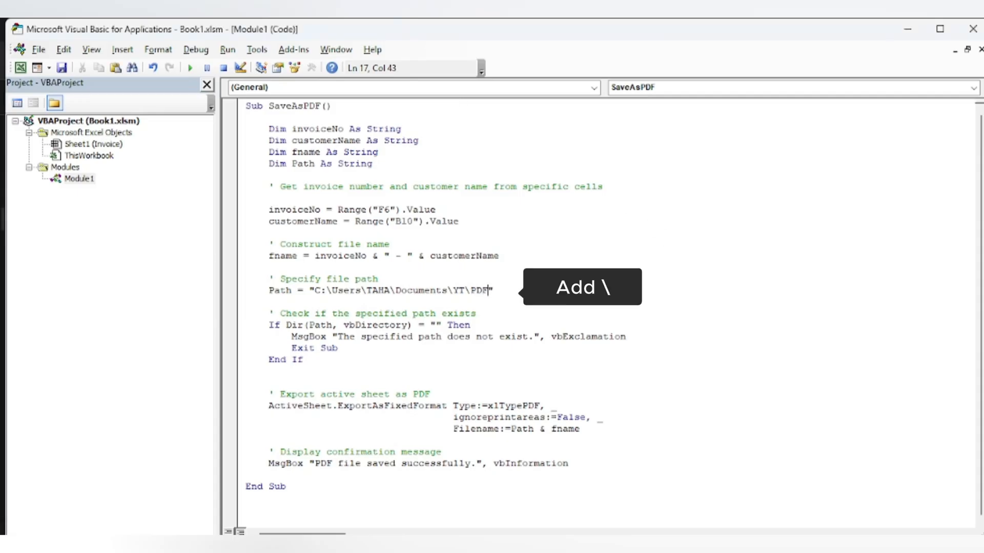
text(\)
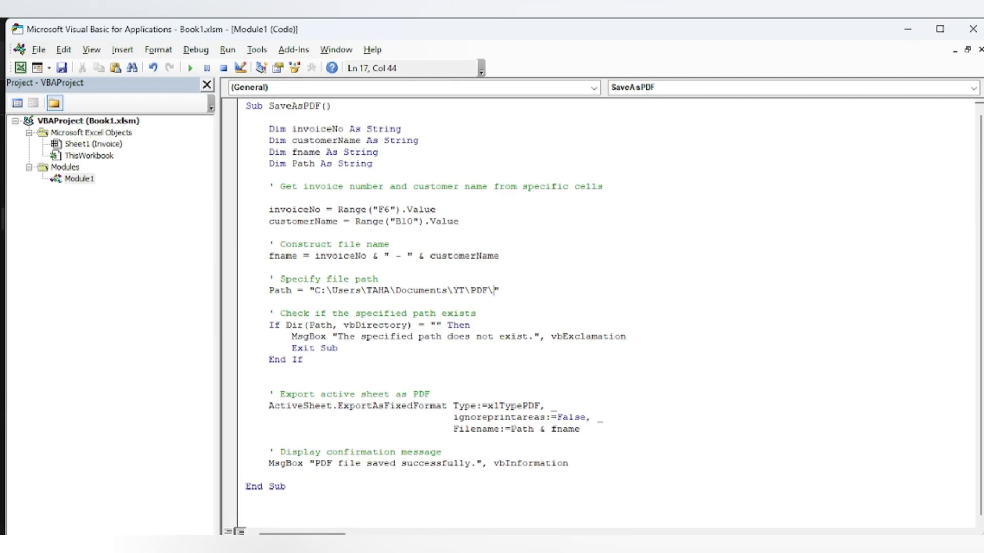
key(Down)
Step: Return to the workbook and assign the SaveAsPDF macro to the Save as PDF button
key(alt+F11)
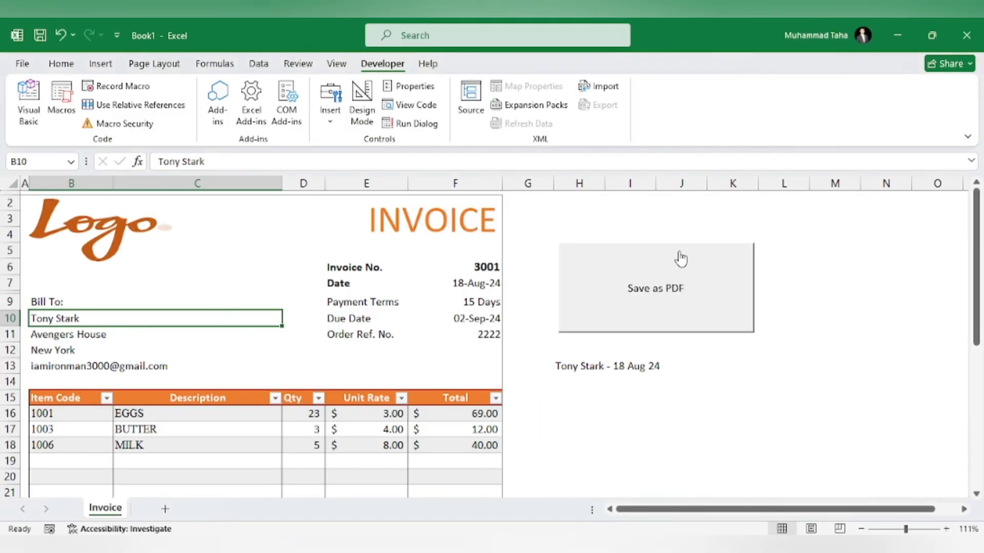
right_click(649, 298)
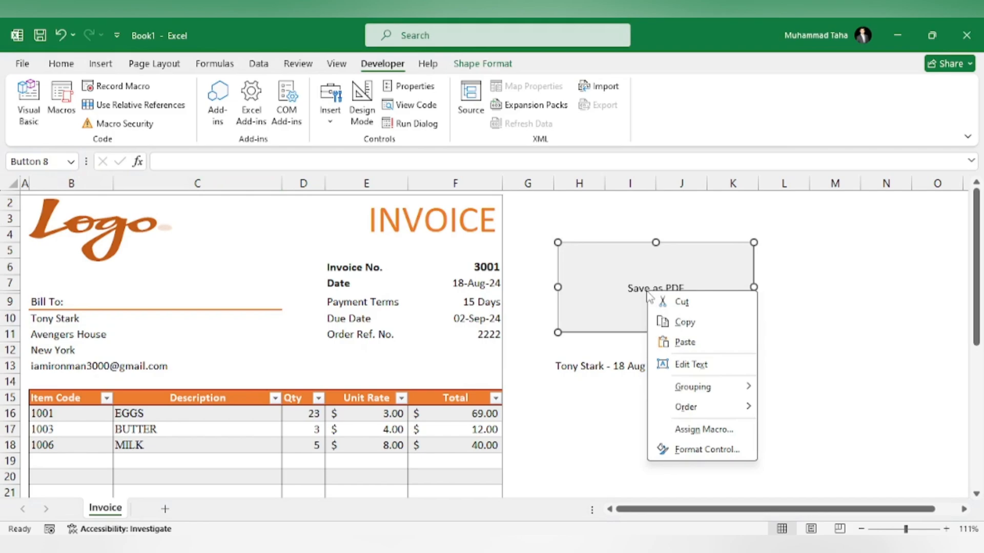
click(701, 428)
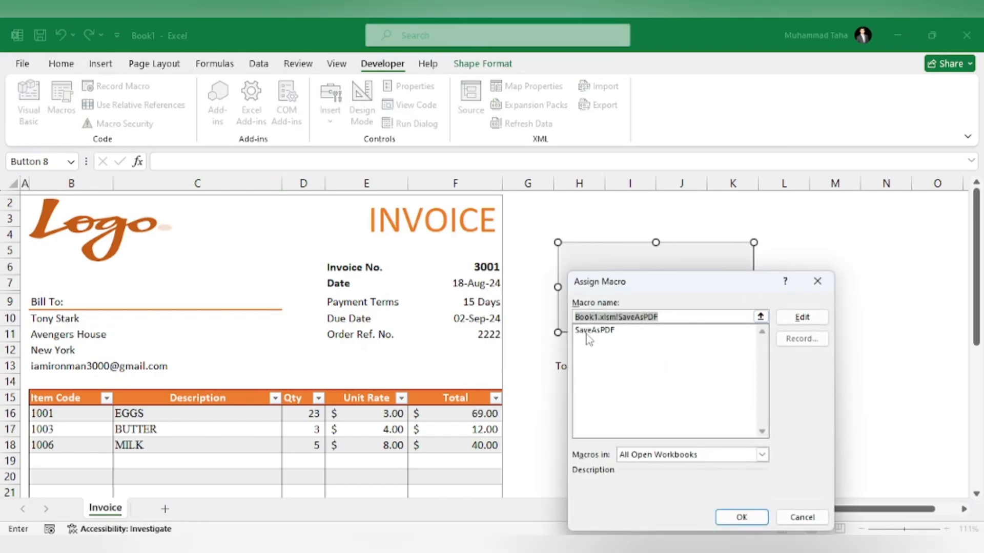
double_click(592, 331)
click(722, 423)
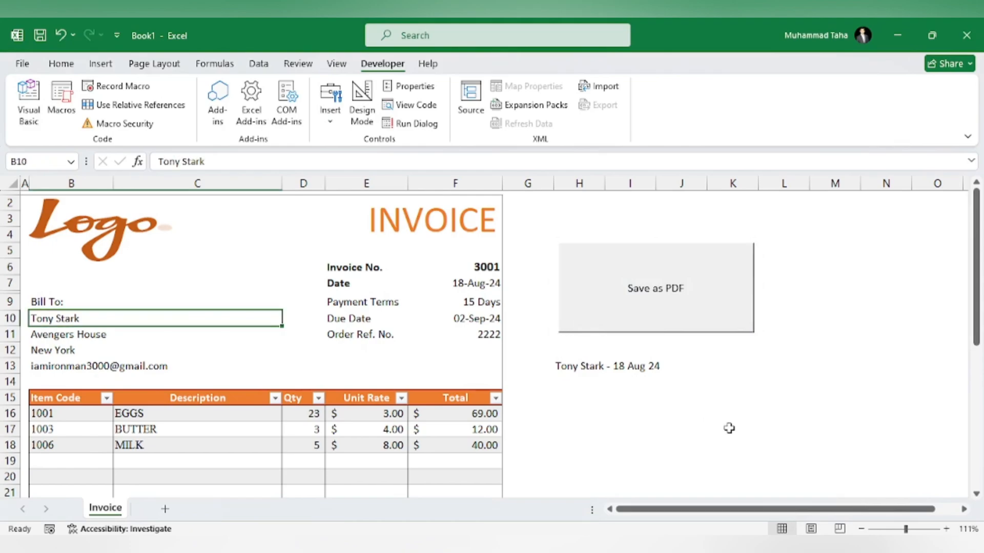
Step: Change the invoice number in F6 to 3002
key(Right)
key(Right)
key(Up)
key(Up)
key(Up)
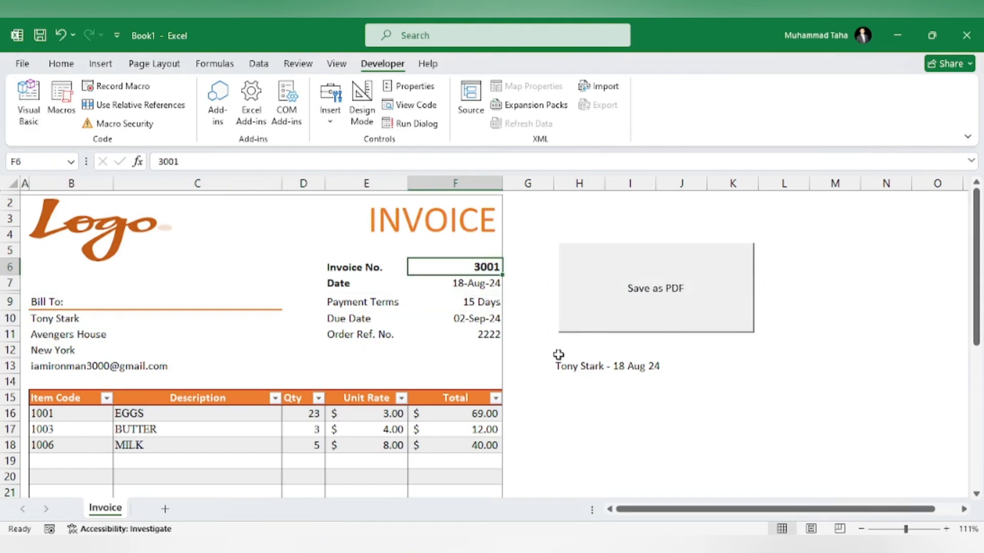
key(BackSpace)
text(2)
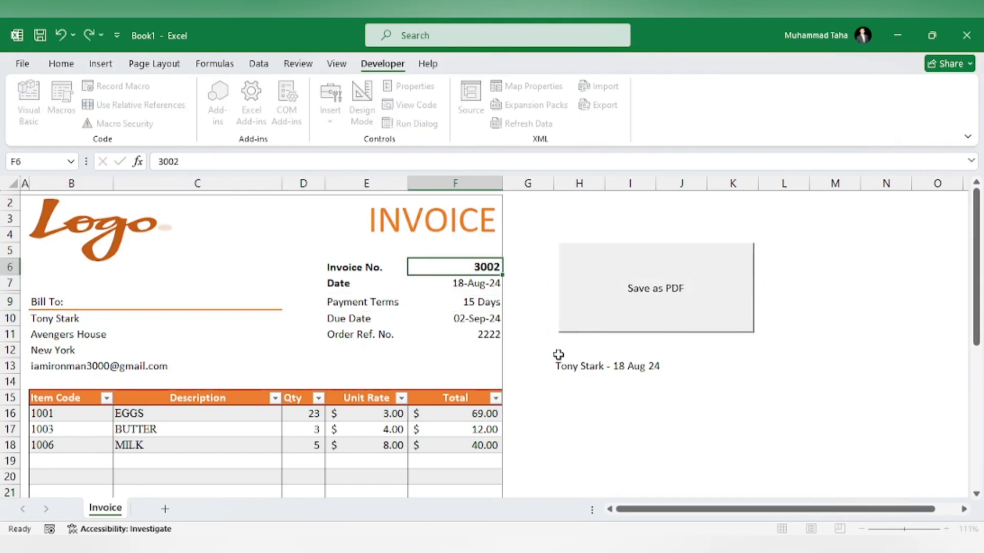
key(Tab)
key(Left)
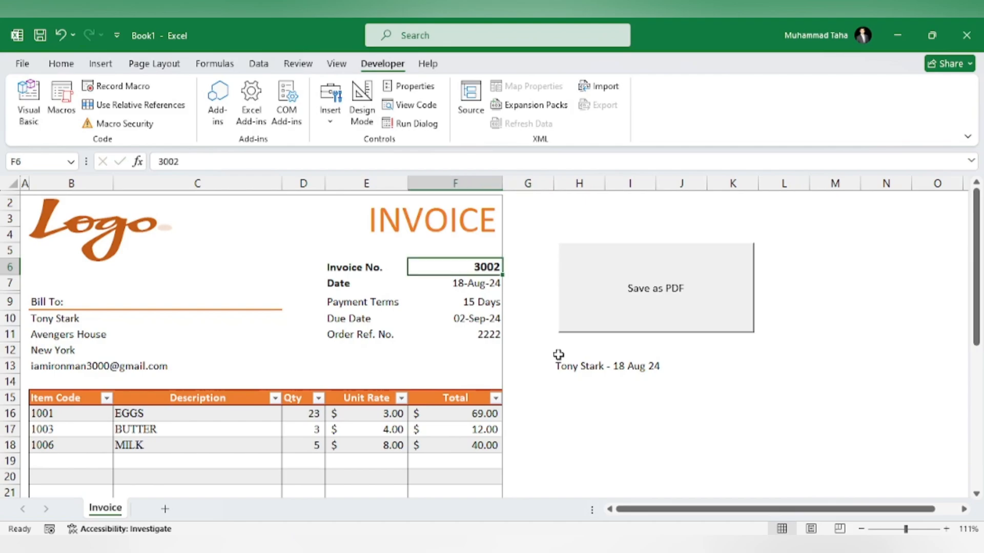
Step: Run Save as PDF, dismiss the saved message, and select the new '3002 - Tony Stark' PDF in the folder
click(665, 315)
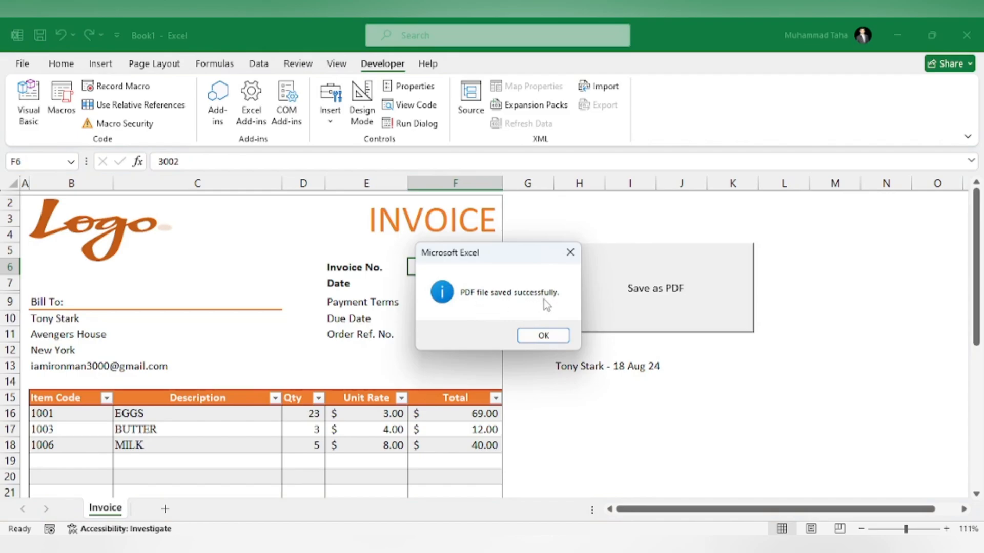
click(544, 336)
key(alt+Tab)
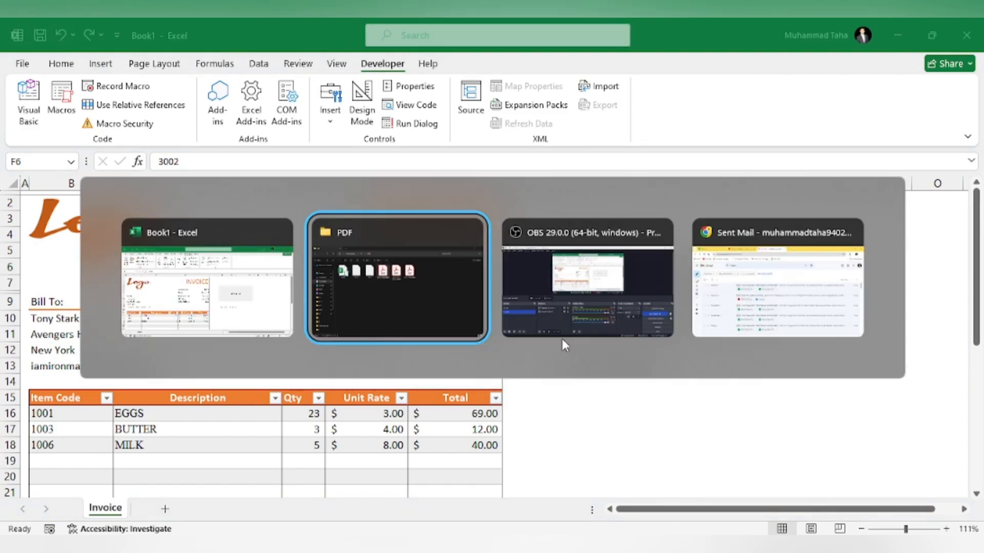
key(Right)
key(Right)
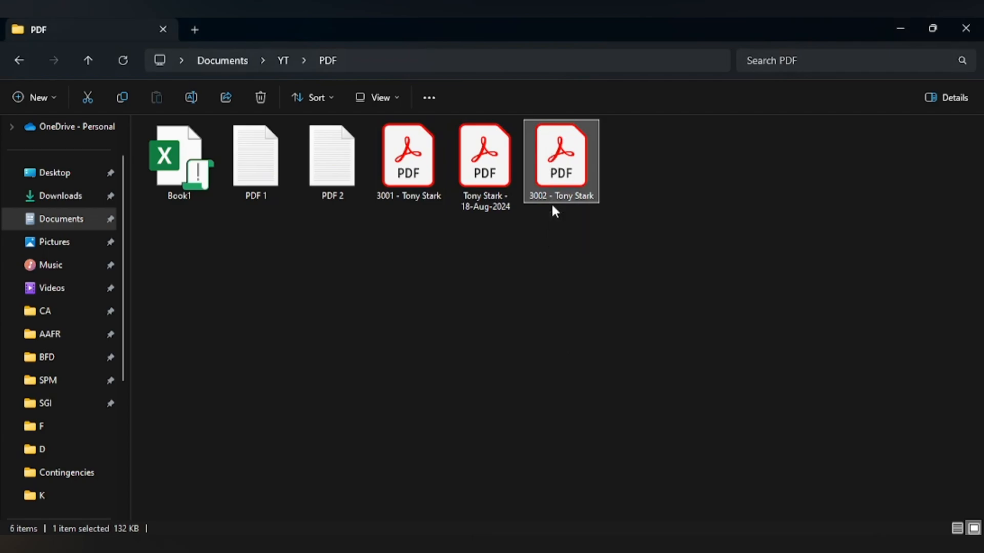
Step: Open '3002 - Tony Stark.pdf' in Adobe Acrobat to check the invoice contents
double_click(561, 164)
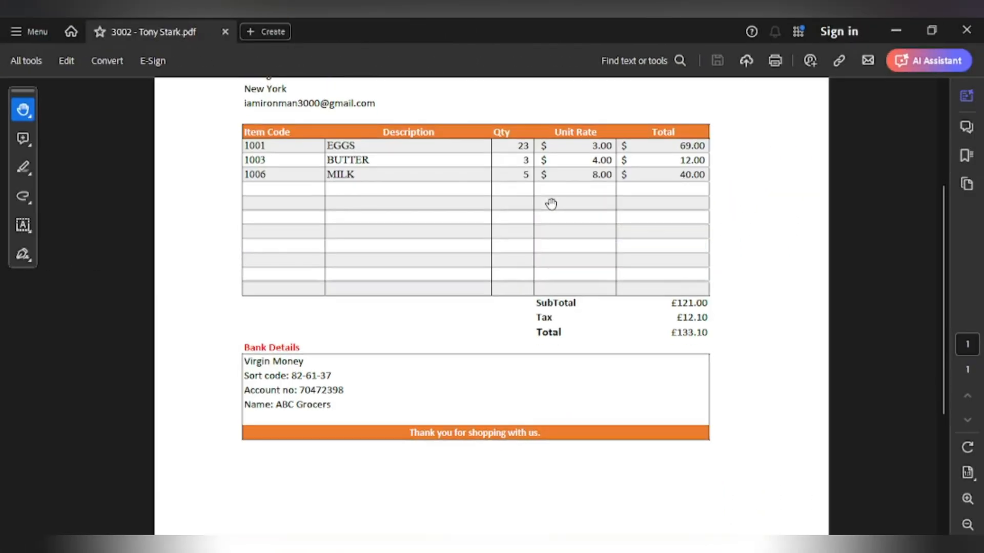
scroll(537, 202, up, 5)
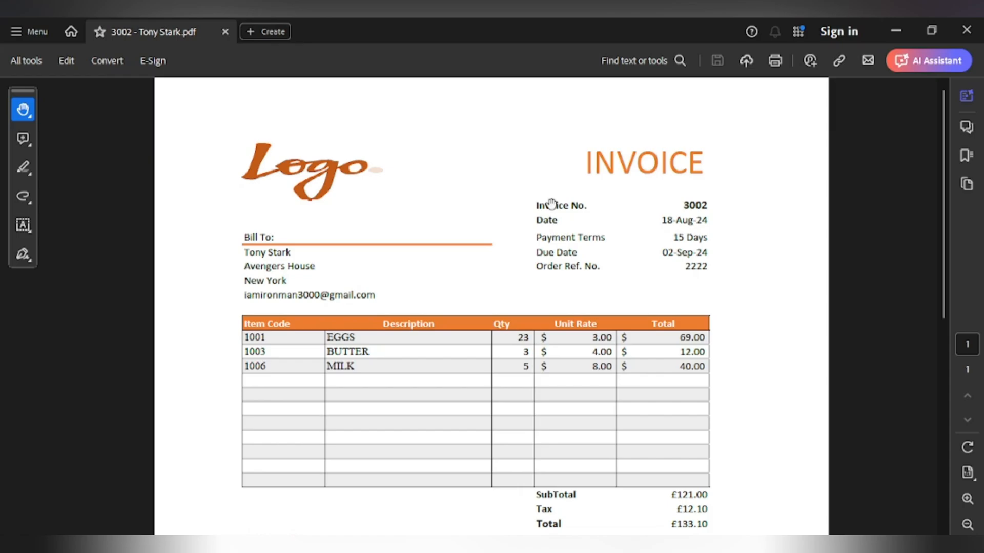